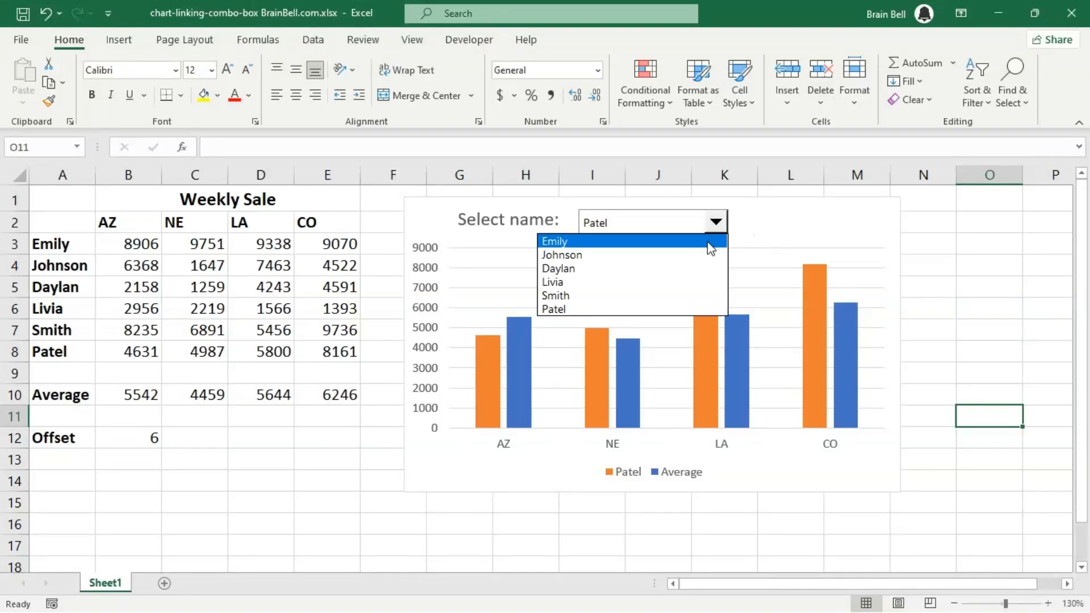
- Preview the chart for Emily, Johnson, Daylan and Livia in the name selector
click(709, 241)
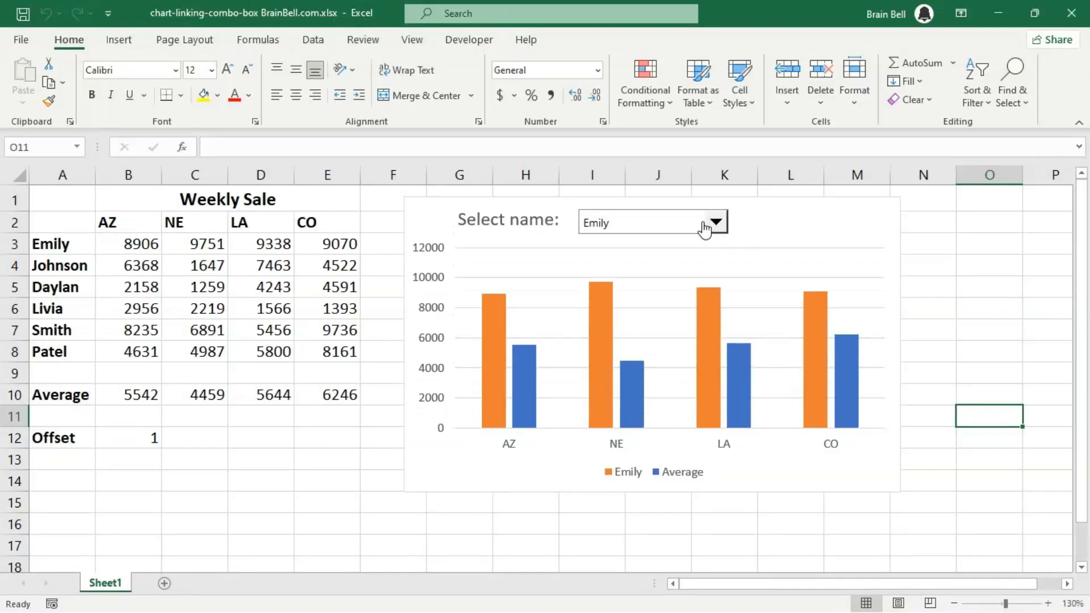
click(704, 222)
click(684, 256)
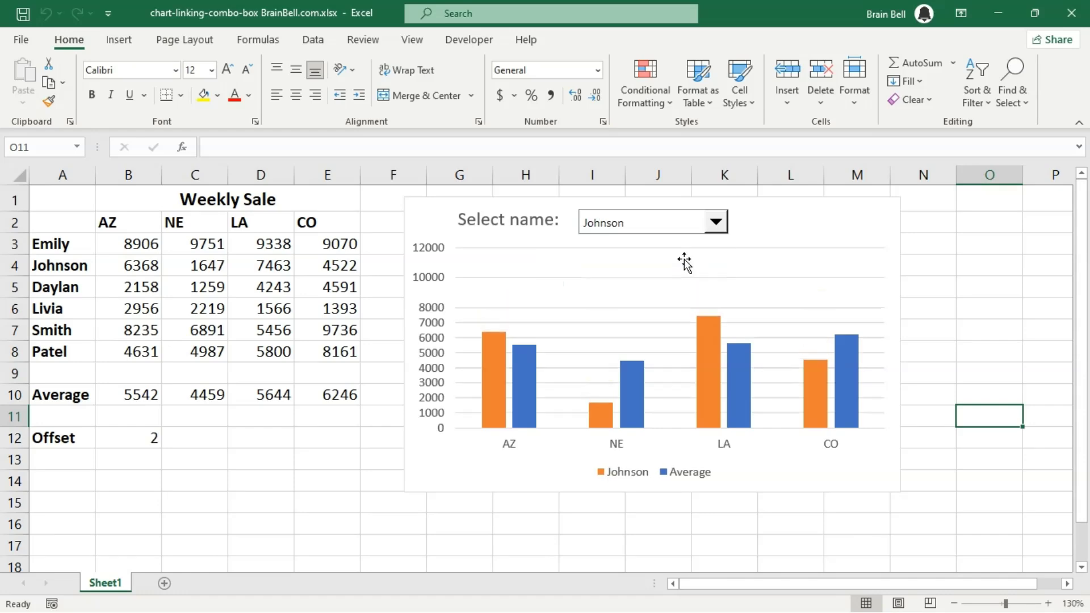
click(659, 227)
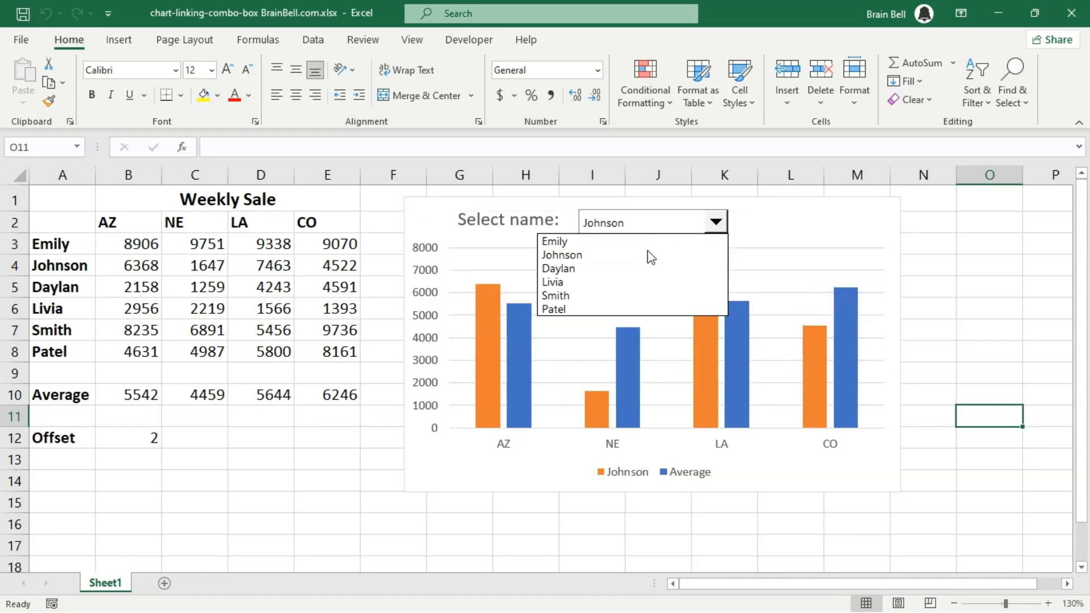
click(639, 278)
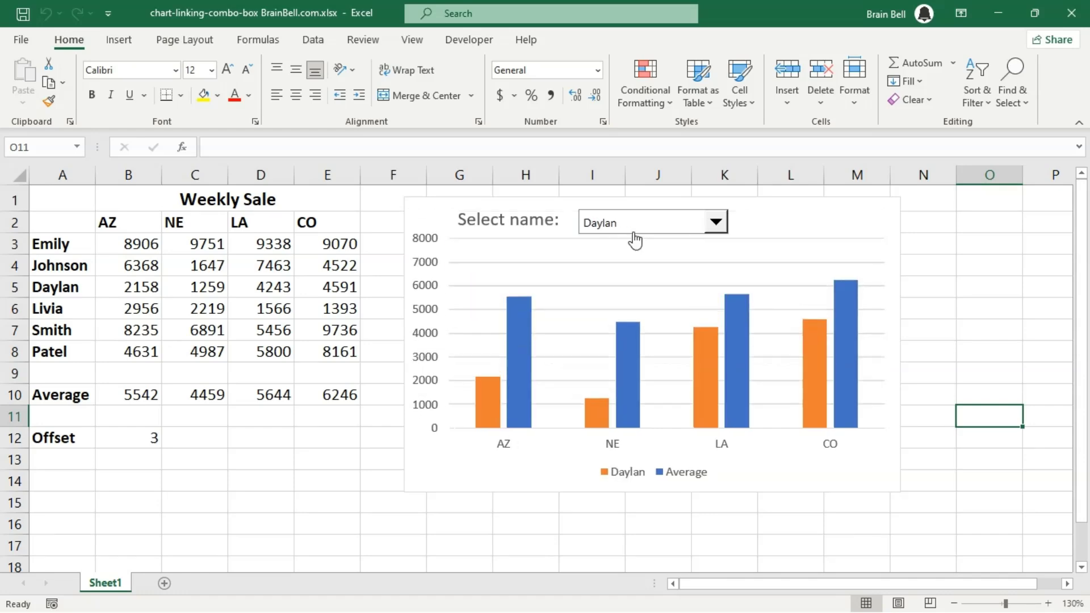
click(637, 231)
click(645, 282)
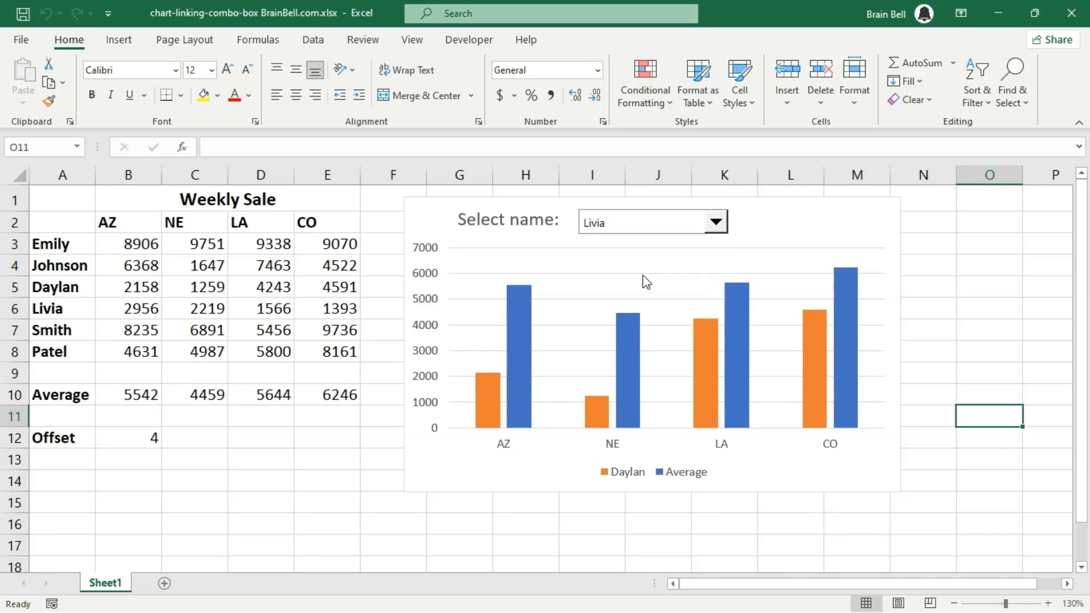
- Switch the chart to Smith, then enter the =OFFSET($A$2,$B$12,0,1,1) label in A14
click(637, 223)
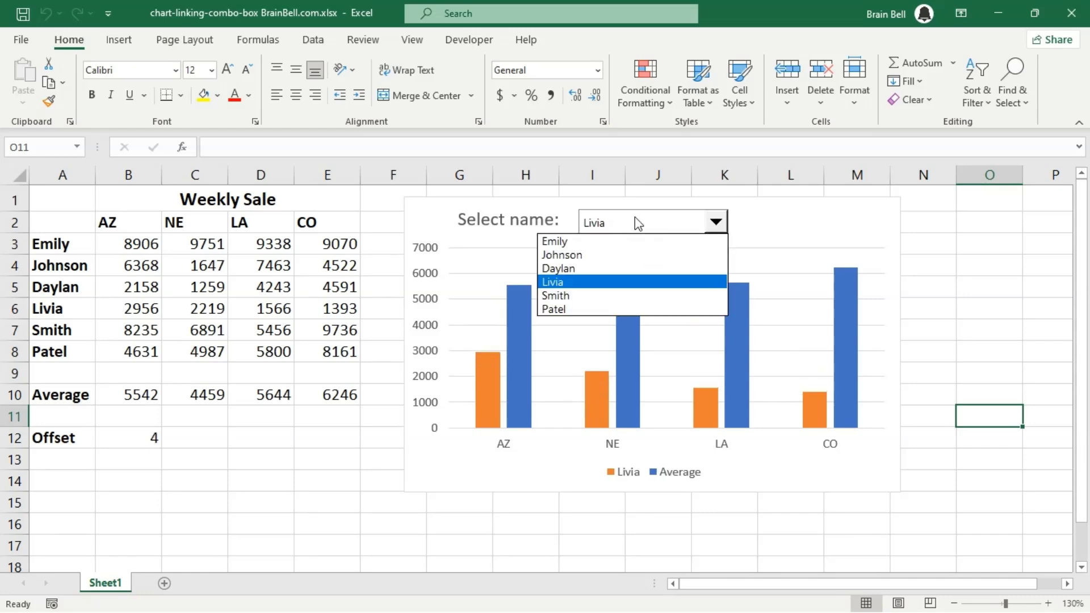
click(626, 295)
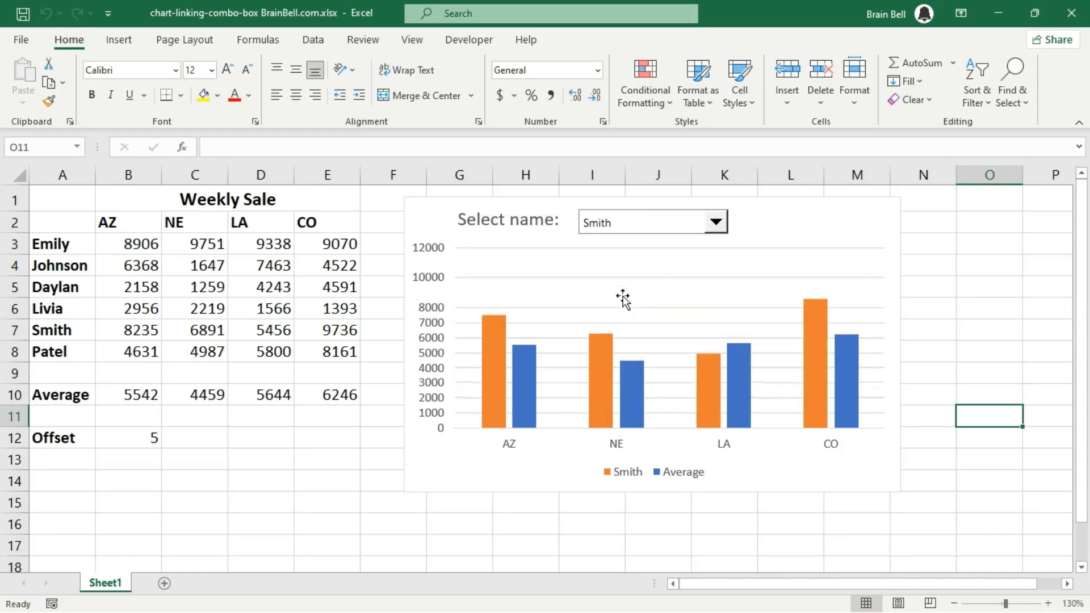
click(631, 221)
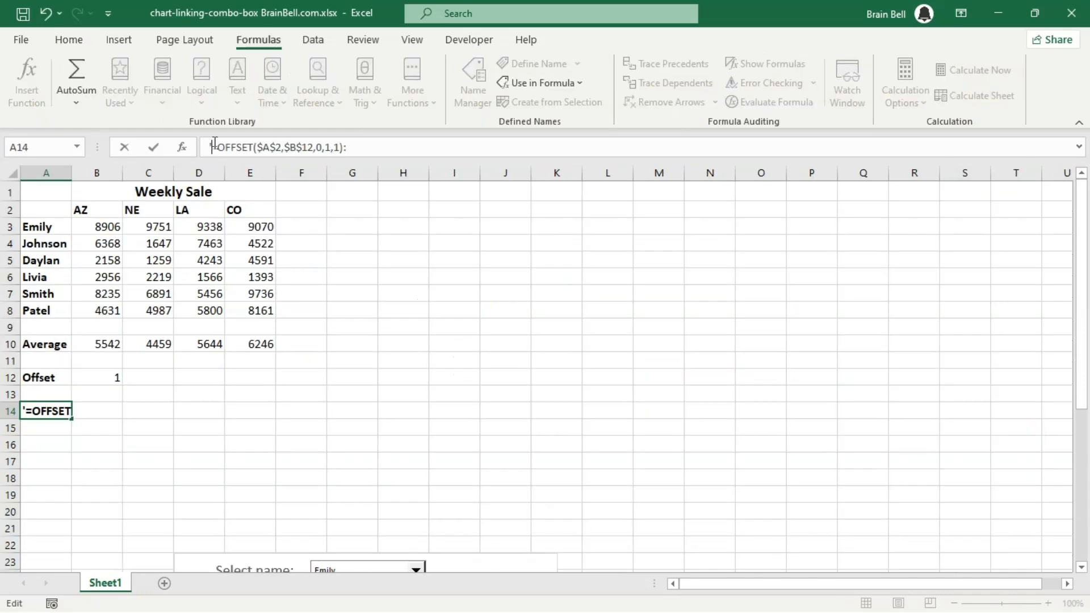
key(Return)
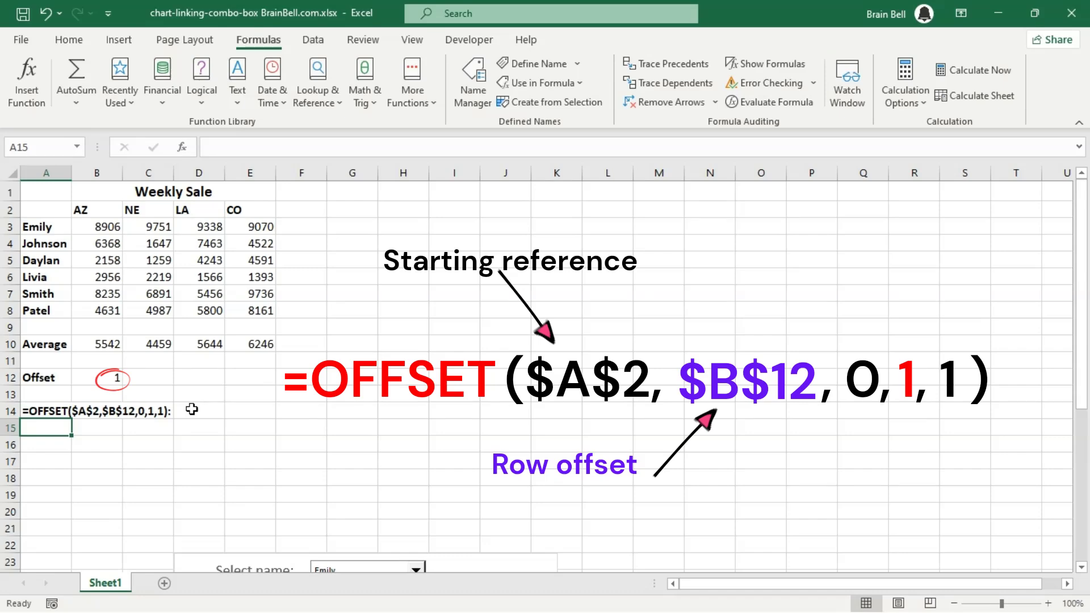
- Check that D14's =OFFSET($A$2,$B$12,0,1,1) formula returns Emily
click(192, 409)
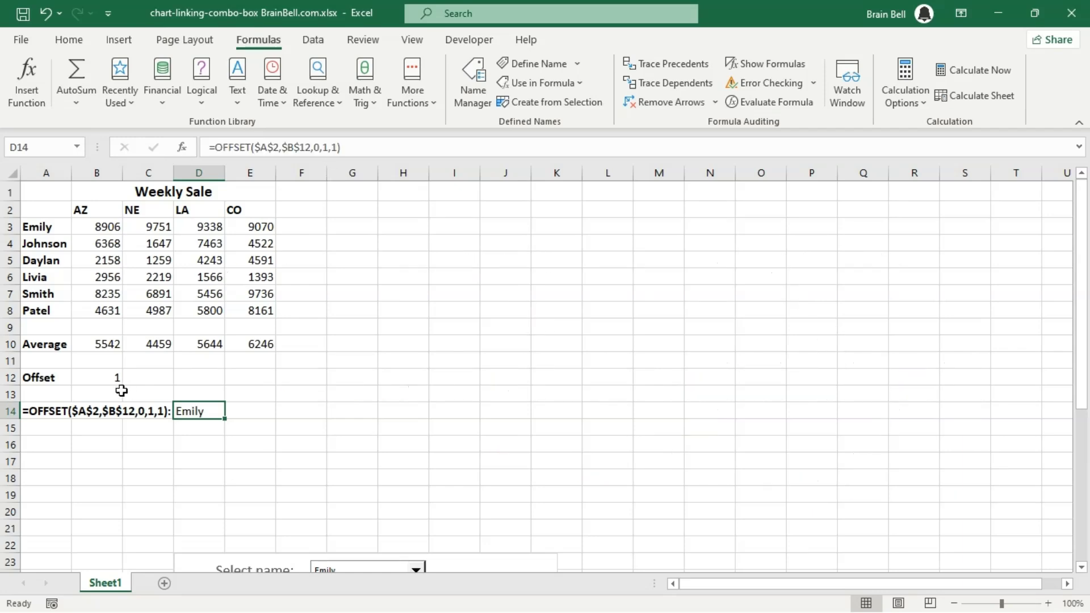
- Set the B12 Offset to 2, then 3, so D14 shows Johnson and then Daylan
click(113, 377)
text(2)
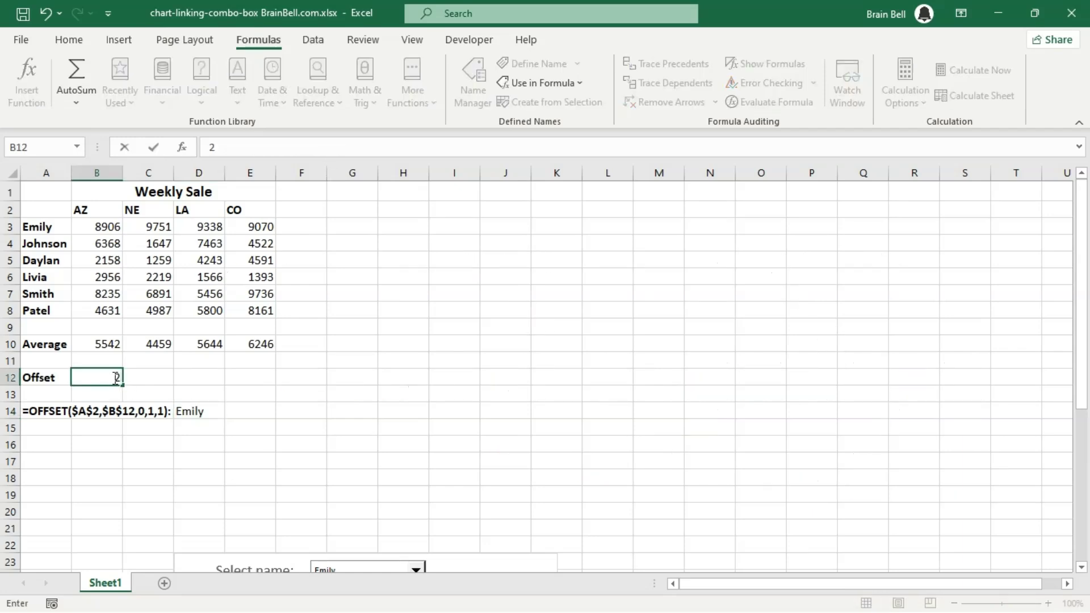
key(Return)
key(Up)
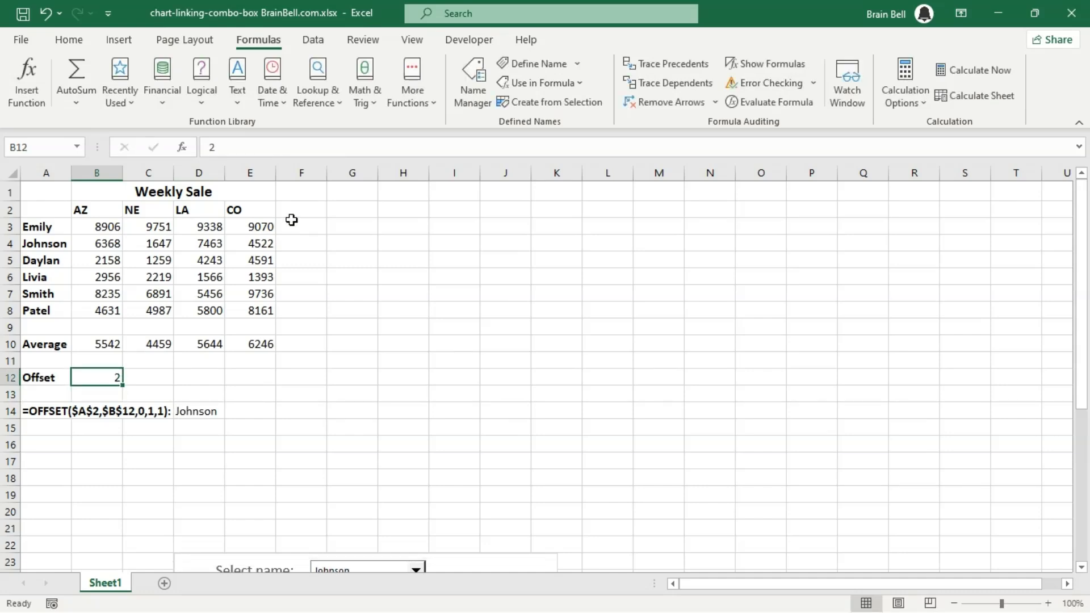
text(3)
key(Return)
- Cancel a stray entry in B13 and set the Offset to 4 to show Livia
key(Up)
key(Return)
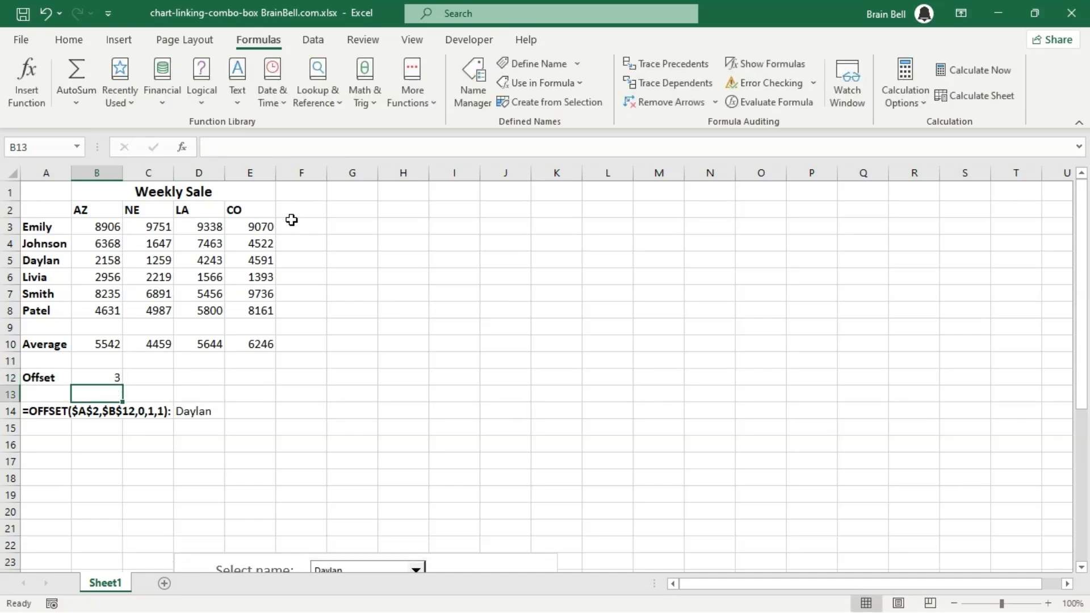
text(4)
key(Escape)
key(Up)
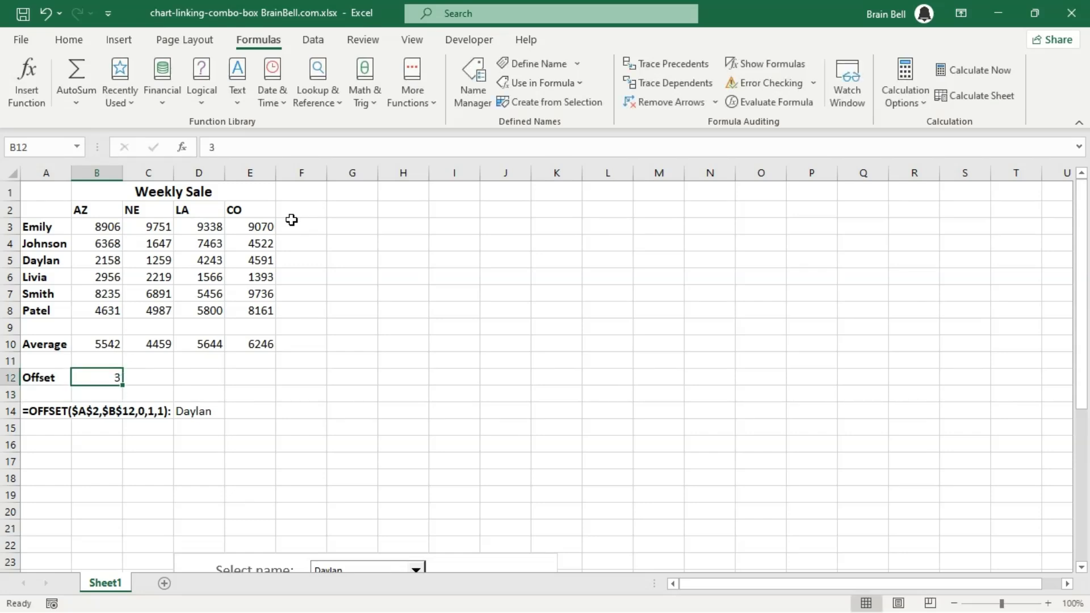
text(4)
key(Return)
key(Up)
- Copy the label to A15 and enter =OFFSET($A$2,$B$12,1,1,4) in D15
key(Down)
key(Down)
key(Down)
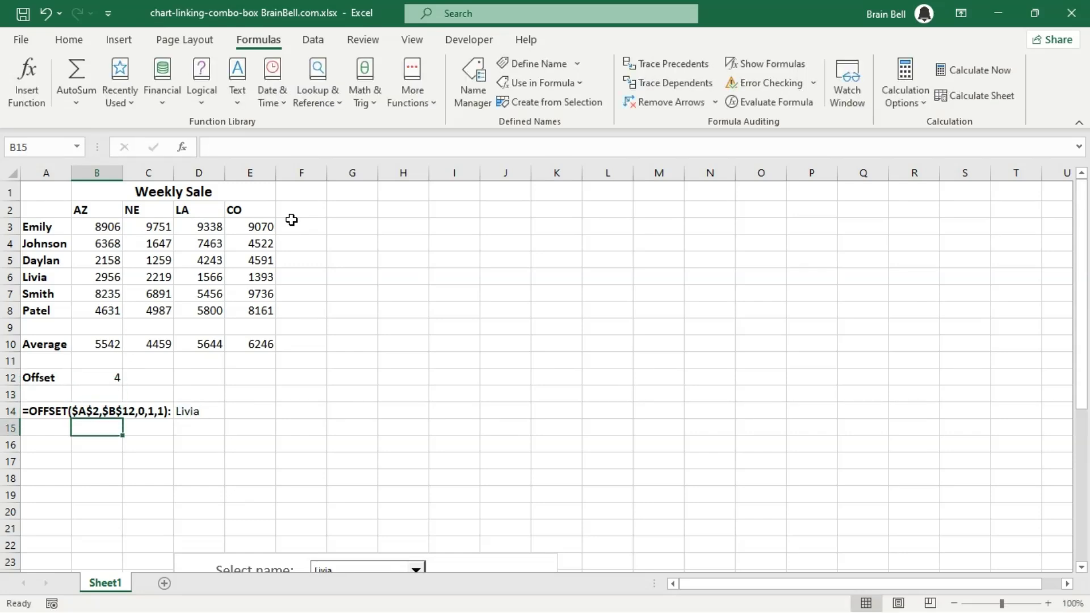
key(Left)
key(Up)
key(Down)
text(=OFFSET($A$2,$B$12,1,1,4):)
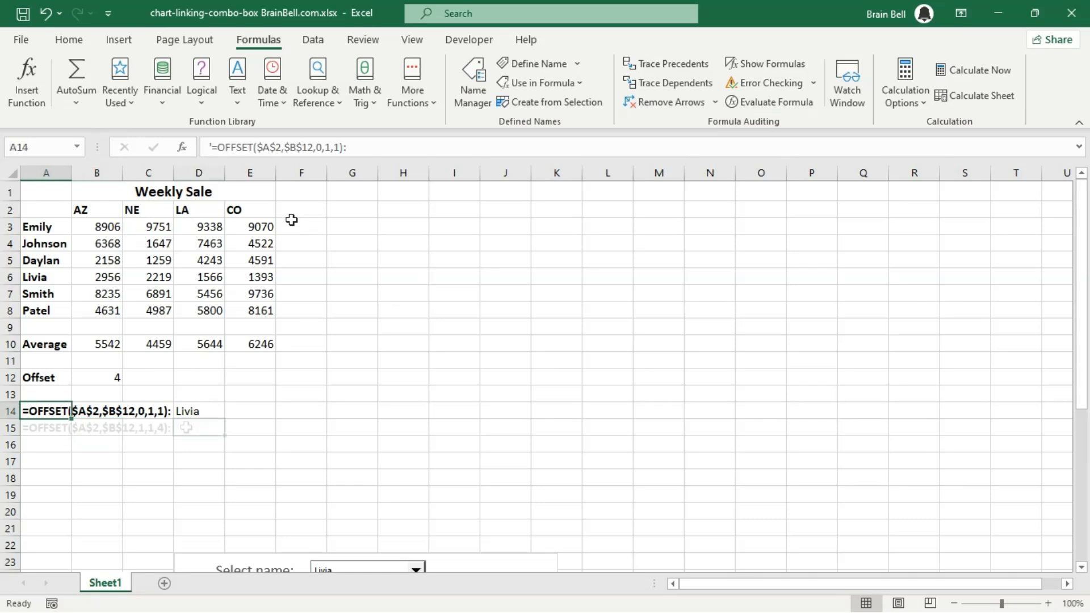
click(186, 427)
text(=OFFSET($A$2,$B$12,1,1,4))
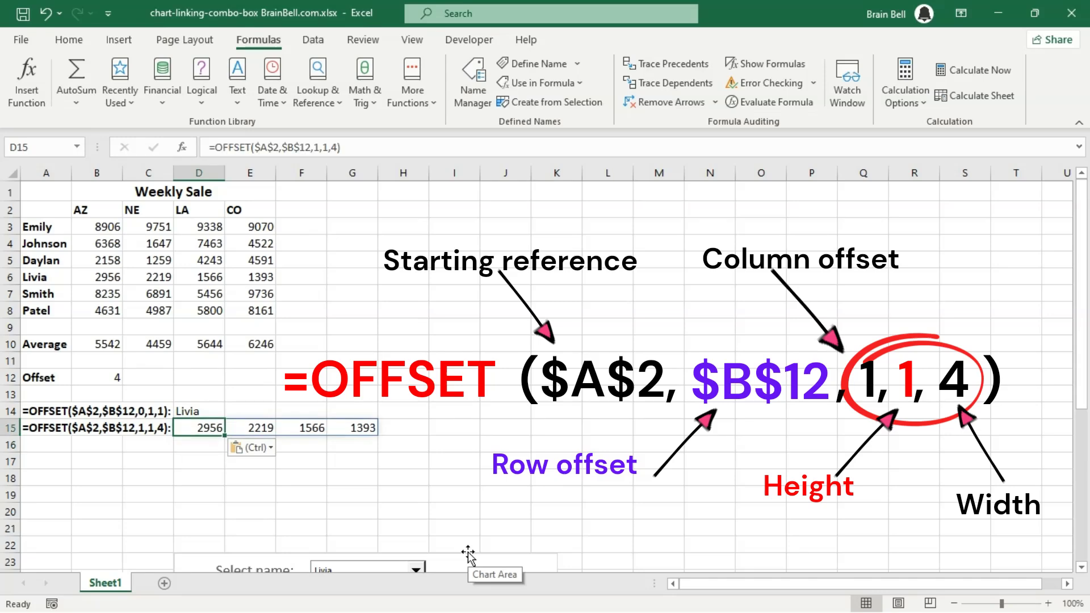
- Set the Offset to 1, 2 and 3 to show Emily's, Johnson's and Daylan's sales
click(116, 376)
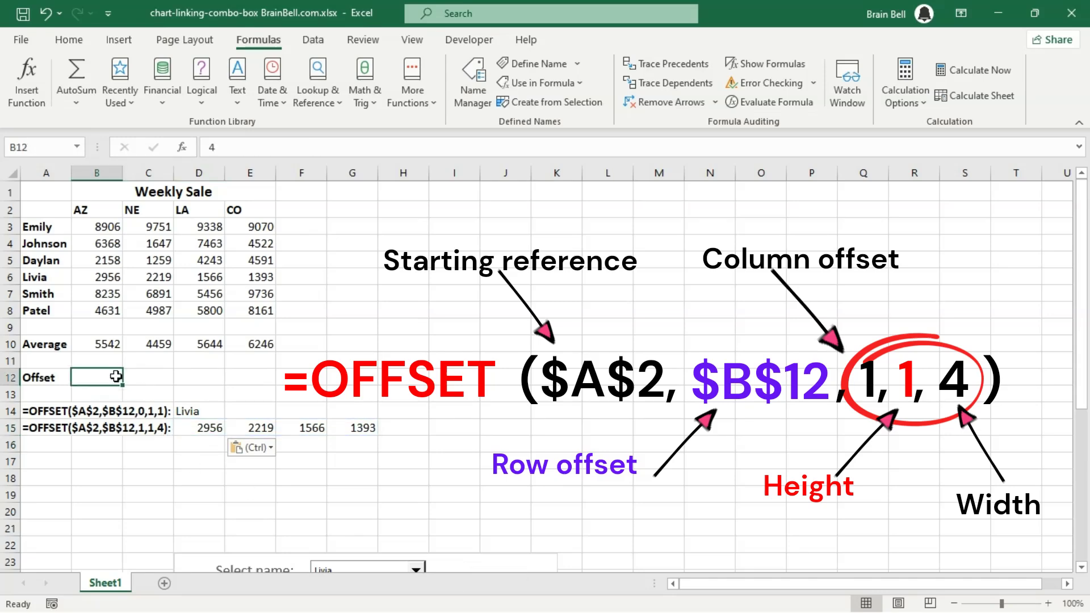
text(1)
key(Return)
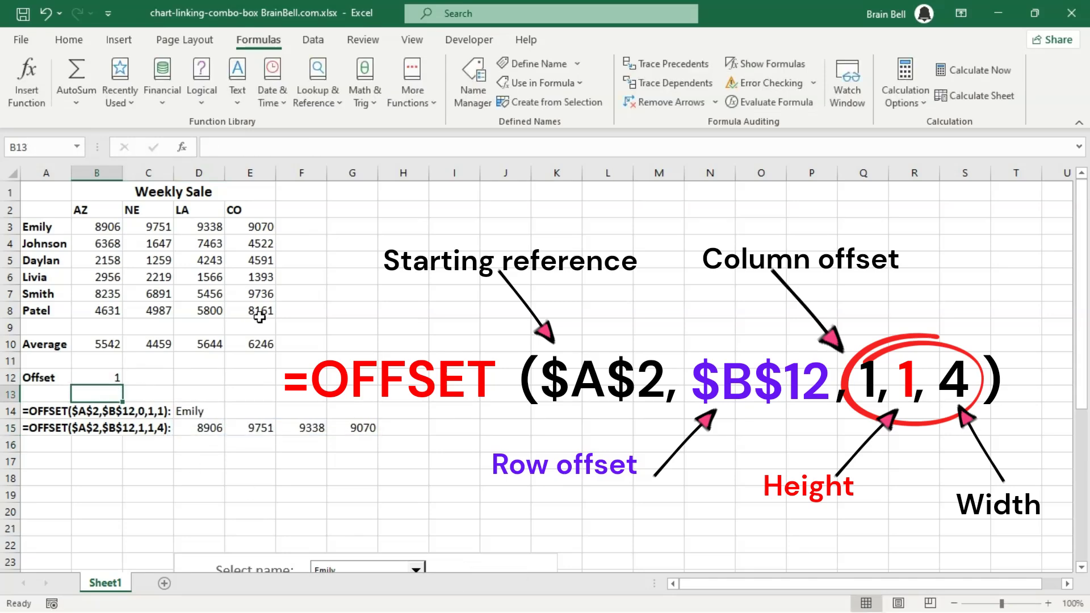
key(Up)
text(12)
key(Return)
key(Up)
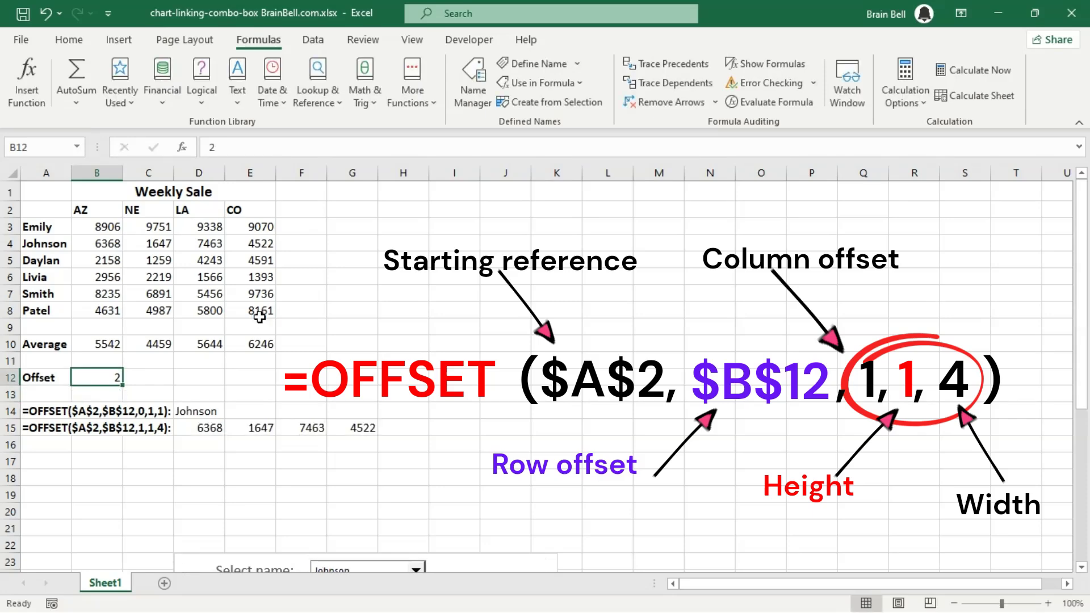
text(3)
key(Return)
- Set the Offset to 4, 5 and 6 to show Livia's, Smith's and Patel's sales
key(Up)
text(4)
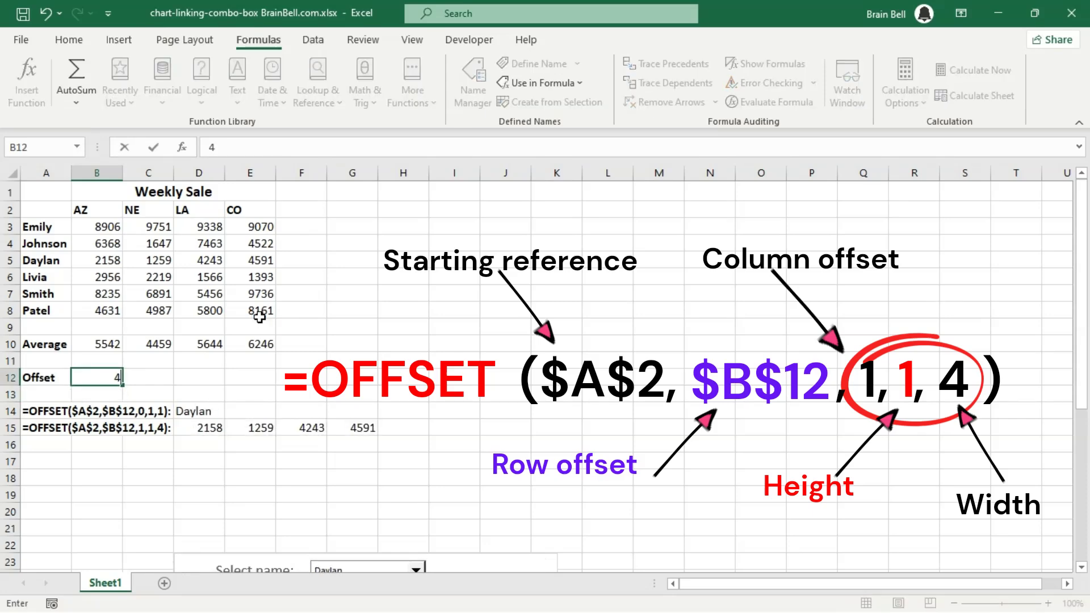
key(Return)
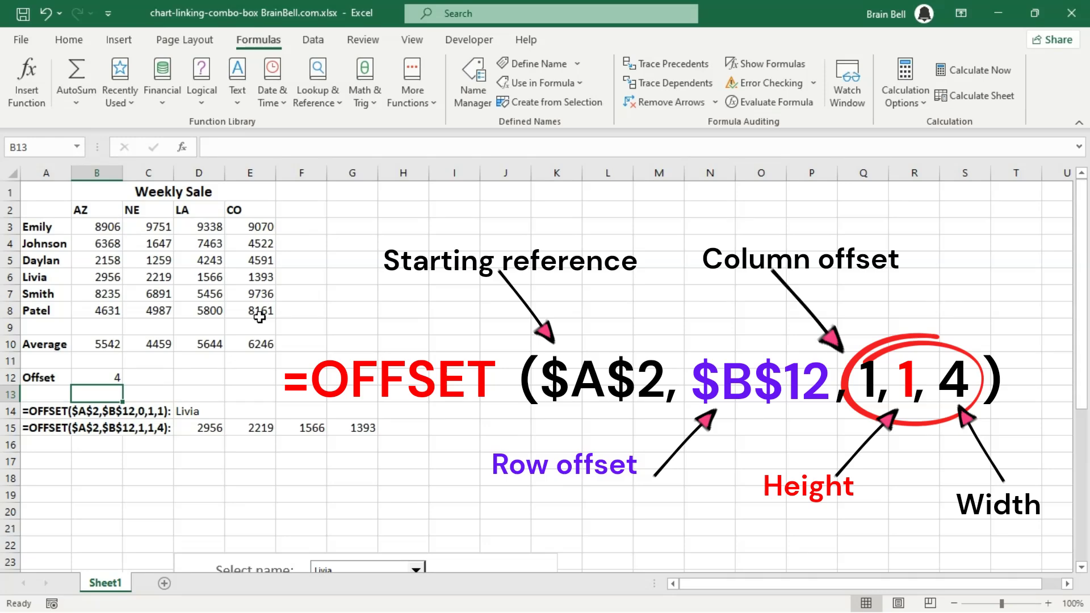
key(Up)
text(5)
key(Return)
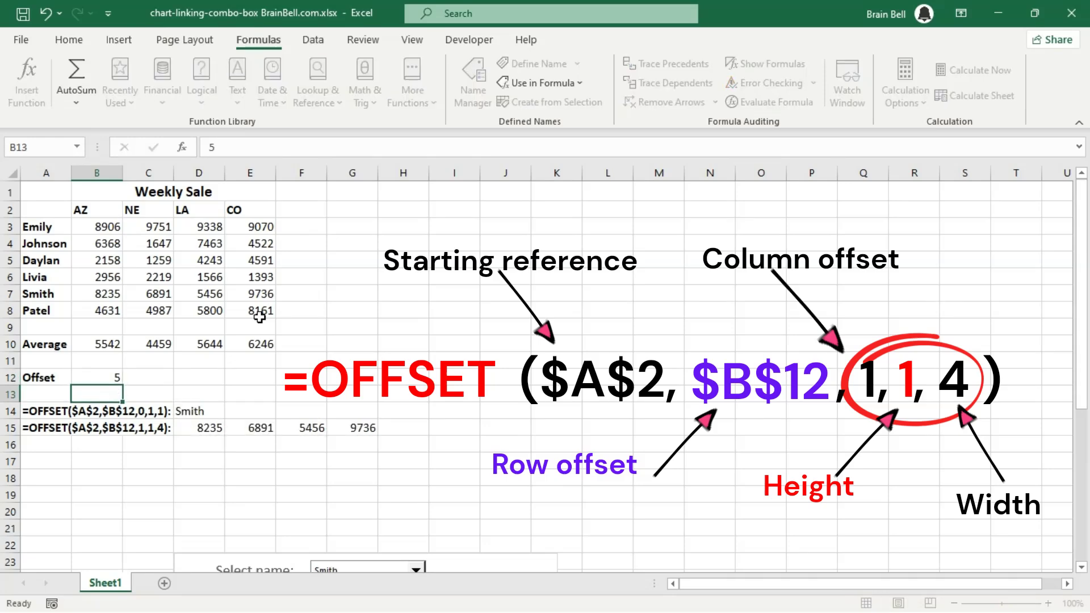
key(Up)
text(6)
key(Return)
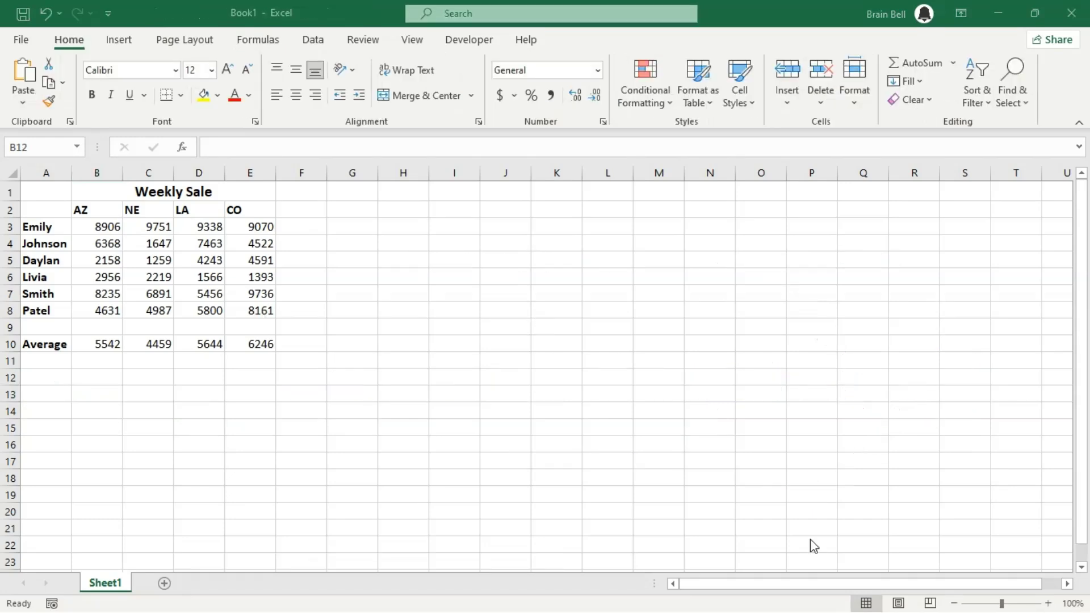
- Insert a clustered column chart from A8:E10 (Patel and Average) and select its title text
click(134, 42)
drag(41, 311, 260, 344)
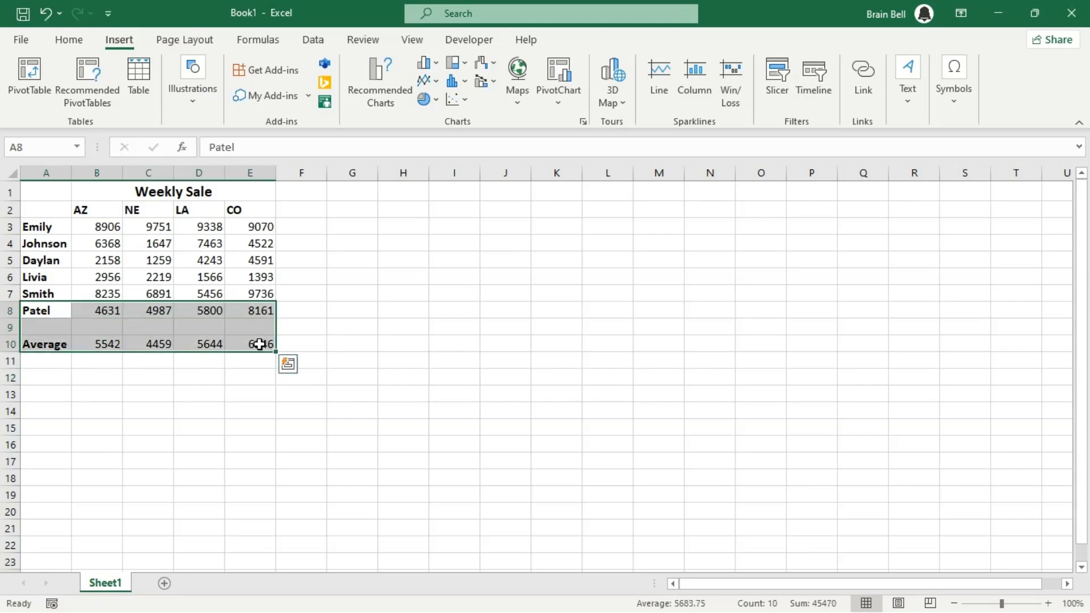
click(370, 73)
click(420, 105)
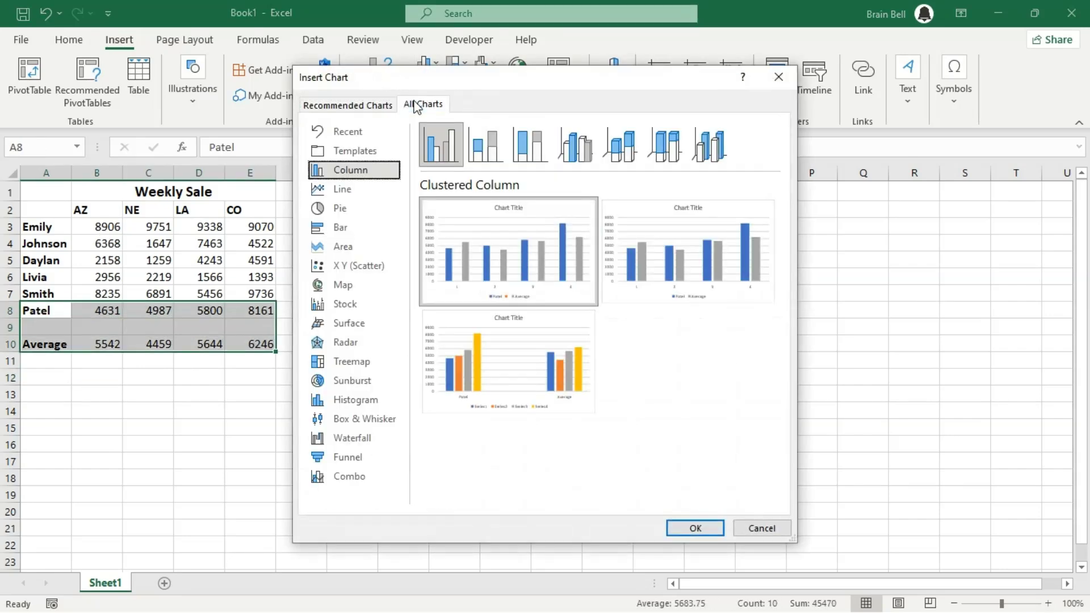
click(646, 265)
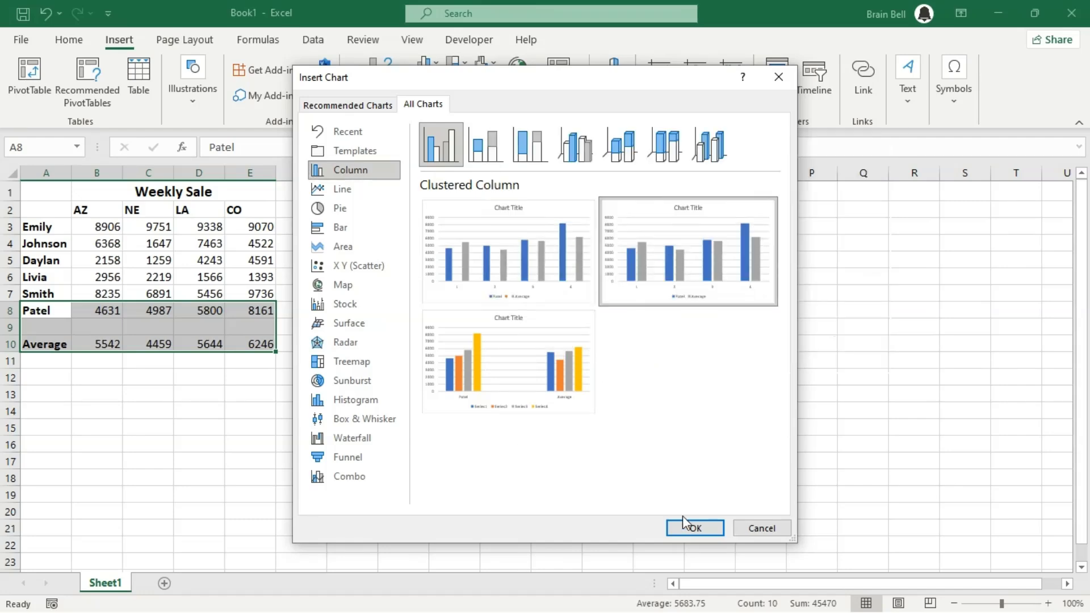
click(684, 521)
click(417, 281)
double_click(417, 283)
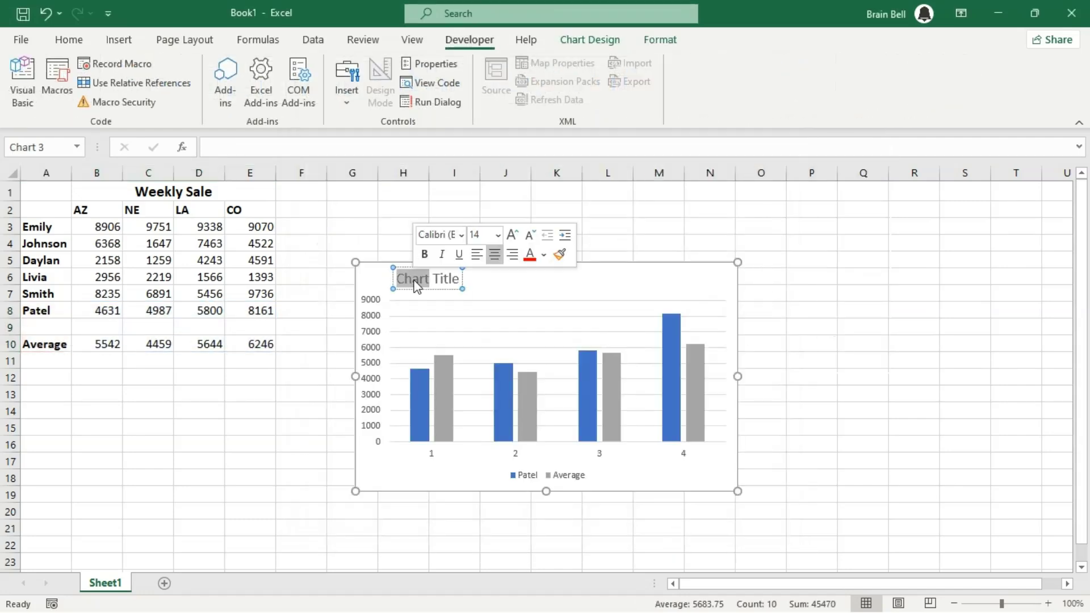
- Draw a Form Control combo box on the chart with input range $A$3:$A$8 and cell link $B$12
click(346, 77)
click(356, 143)
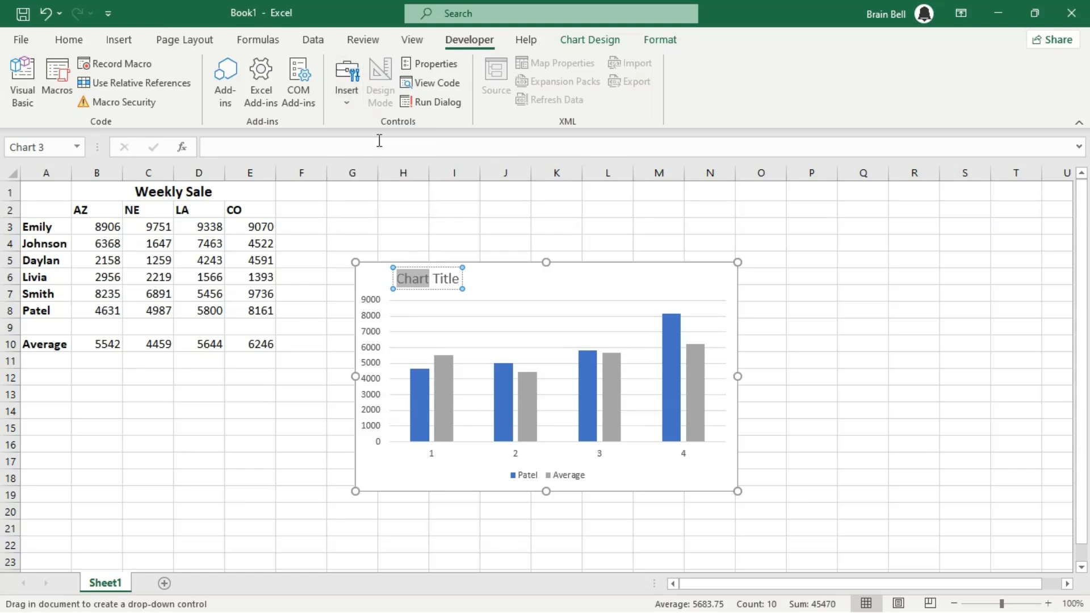
drag(477, 266, 592, 293)
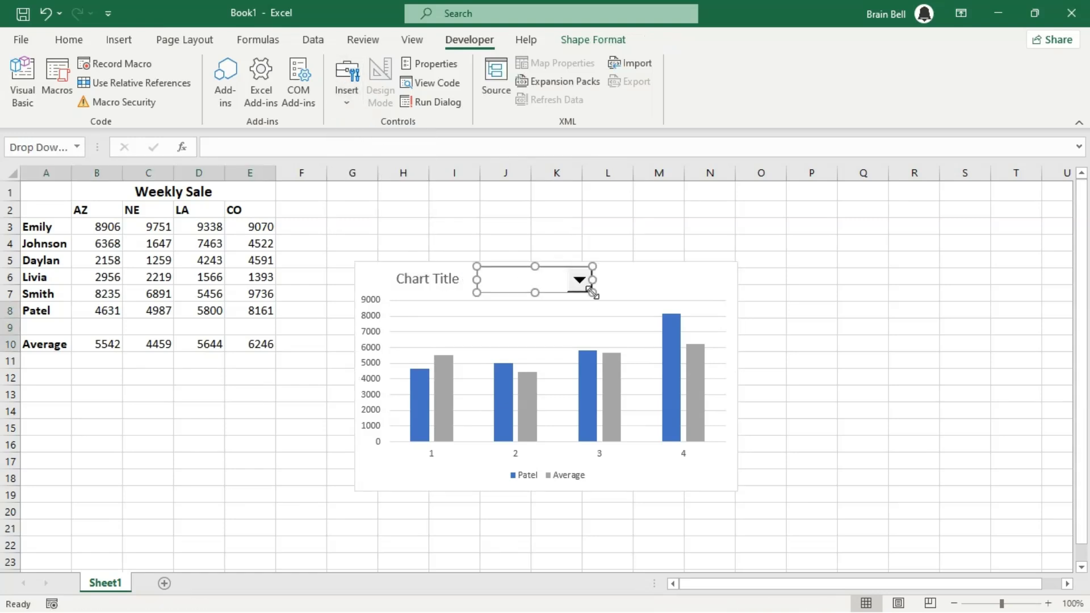
right_click(548, 285)
click(623, 435)
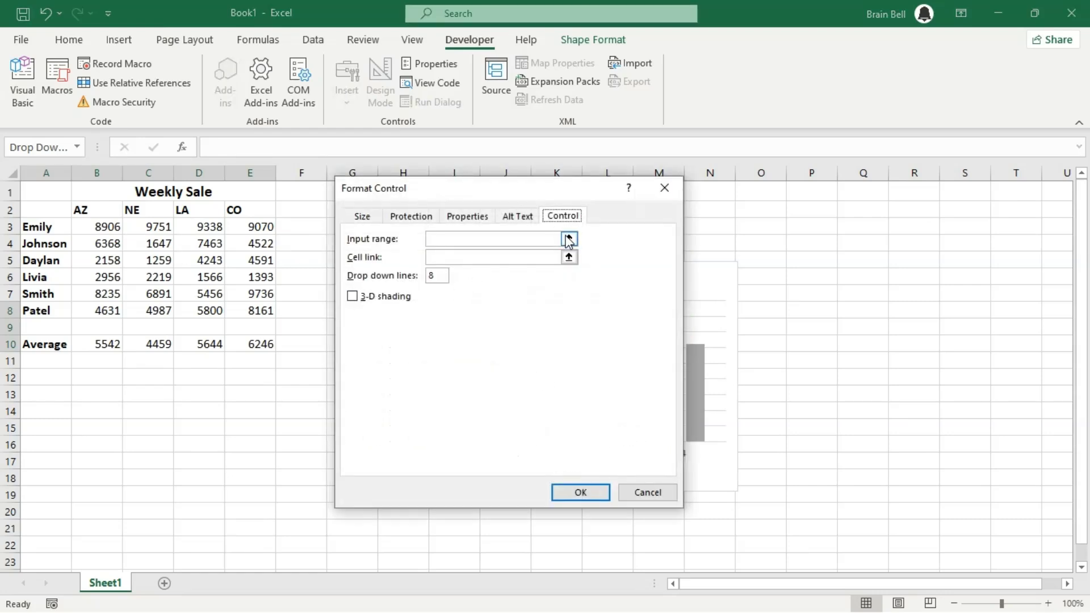
drag(63, 227, 43, 307)
click(448, 257)
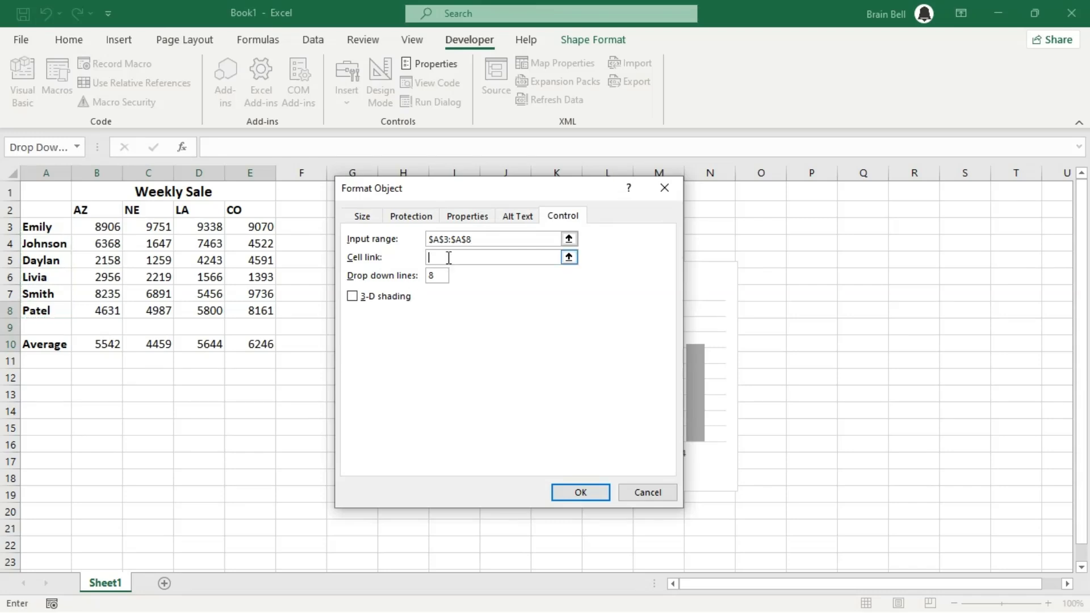
click(93, 379)
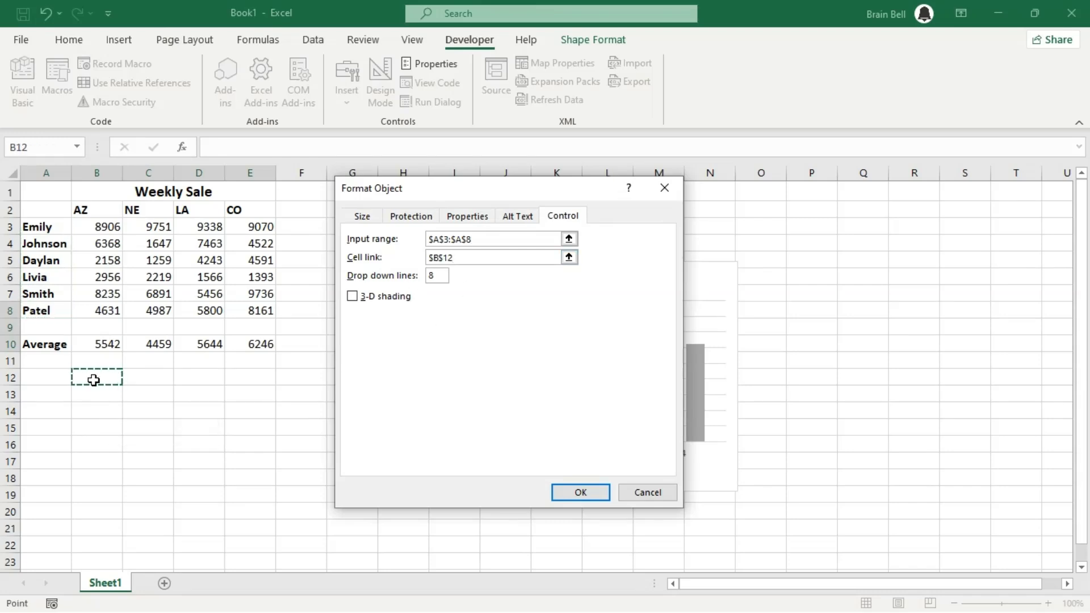
click(574, 493)
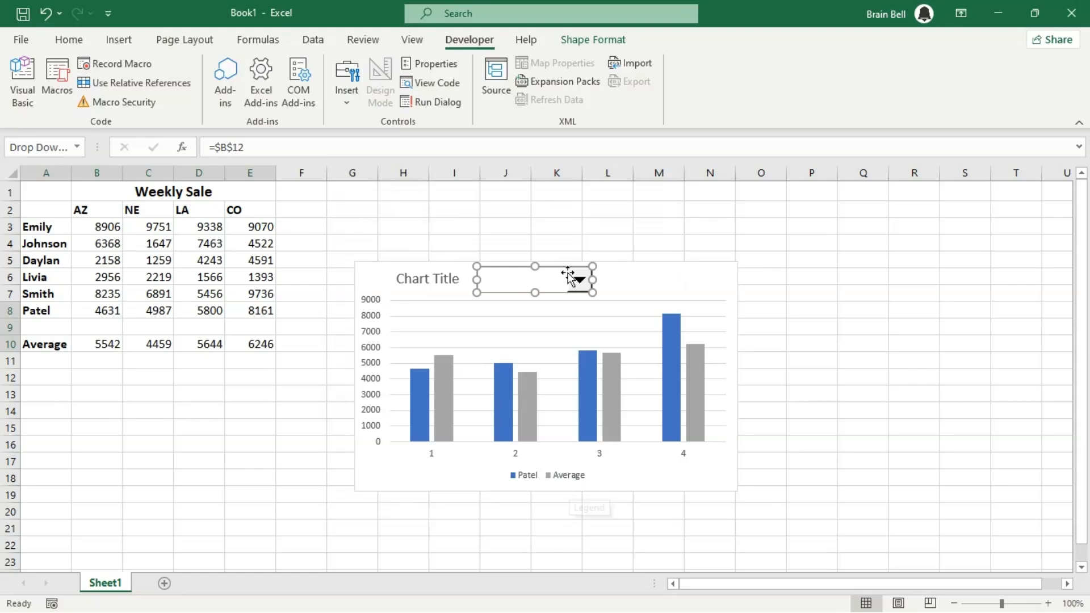
- Pick Johnson in the drop-down and type the label Offset in A12
click(615, 285)
click(580, 280)
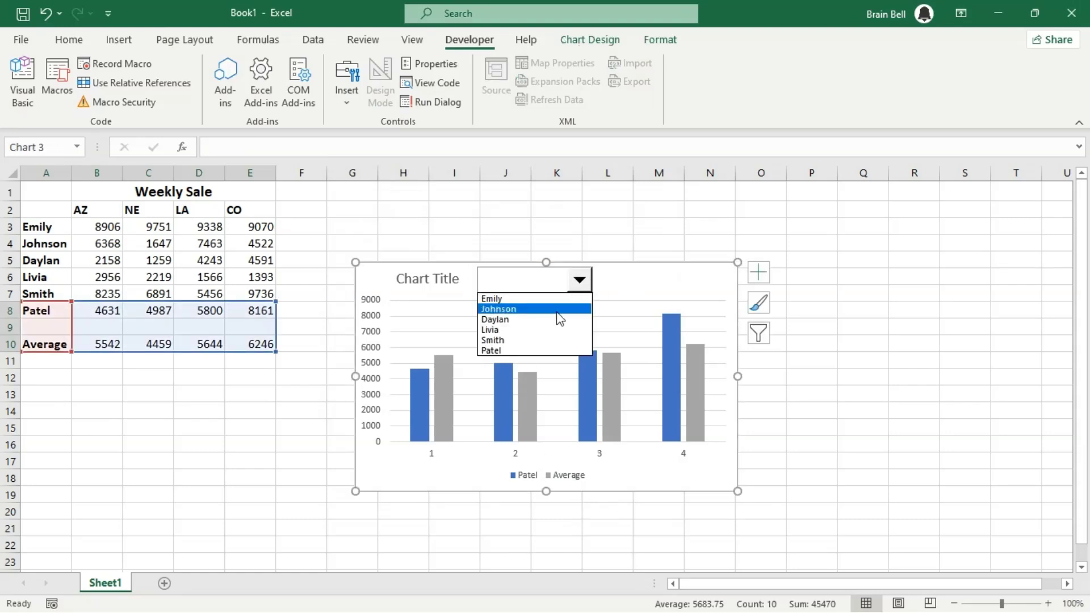
click(559, 309)
click(49, 376)
text(Offset)
key(Return)
- Change the chart title to 'Select name:' and pick Emily from the drop-down
ctrl+click(536, 288)
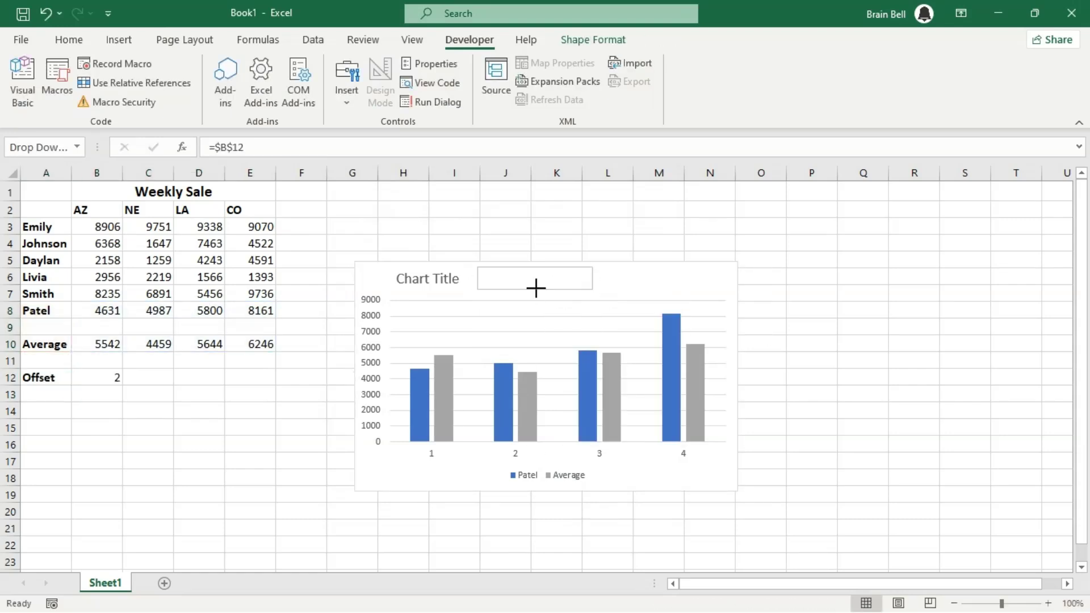
click(429, 279)
double_click(429, 281)
text(S)
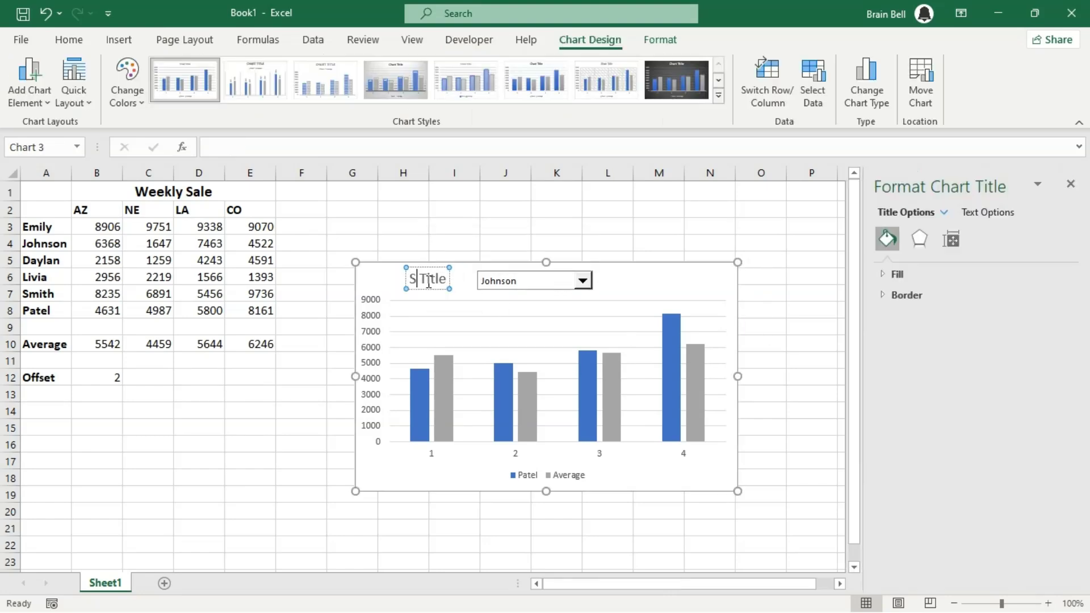
key(Delete)
key(Delete)
key(Delete)
key(Delete)
key(Delete)
text(elect name:)
click(673, 278)
click(582, 280)
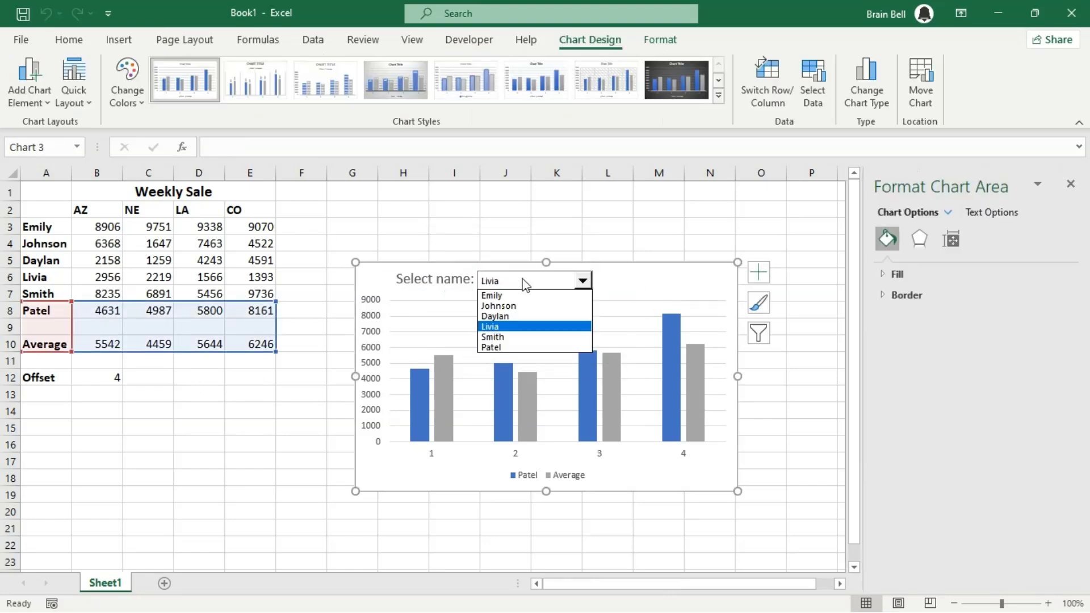
click(491, 295)
click(147, 427)
- Define the name NAMES as =OFFSET($A$2,$B$12,0,1,1)
click(255, 40)
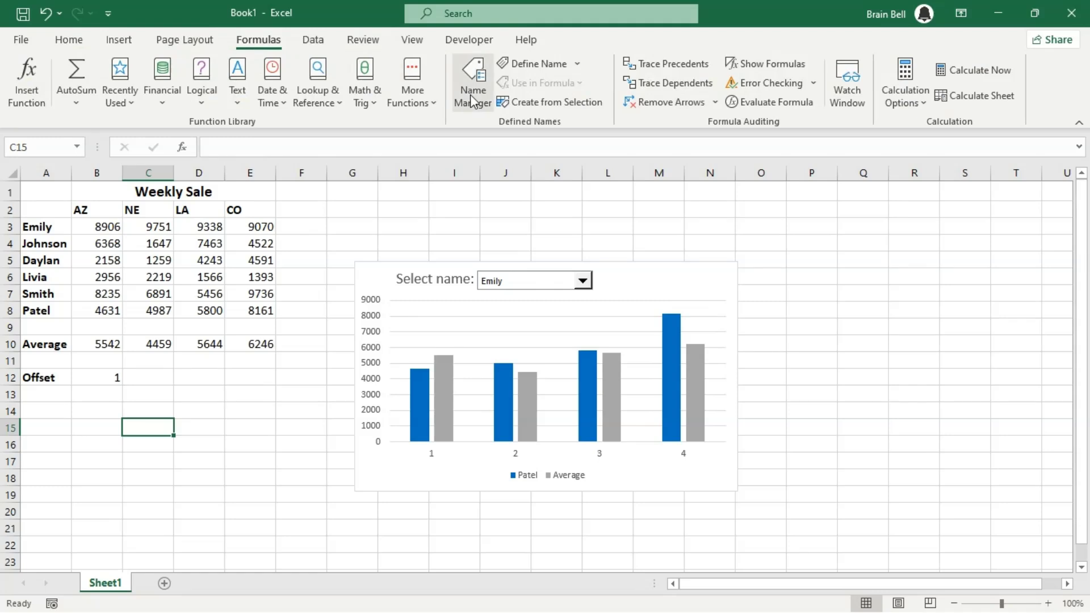
click(538, 63)
text(NAMES)
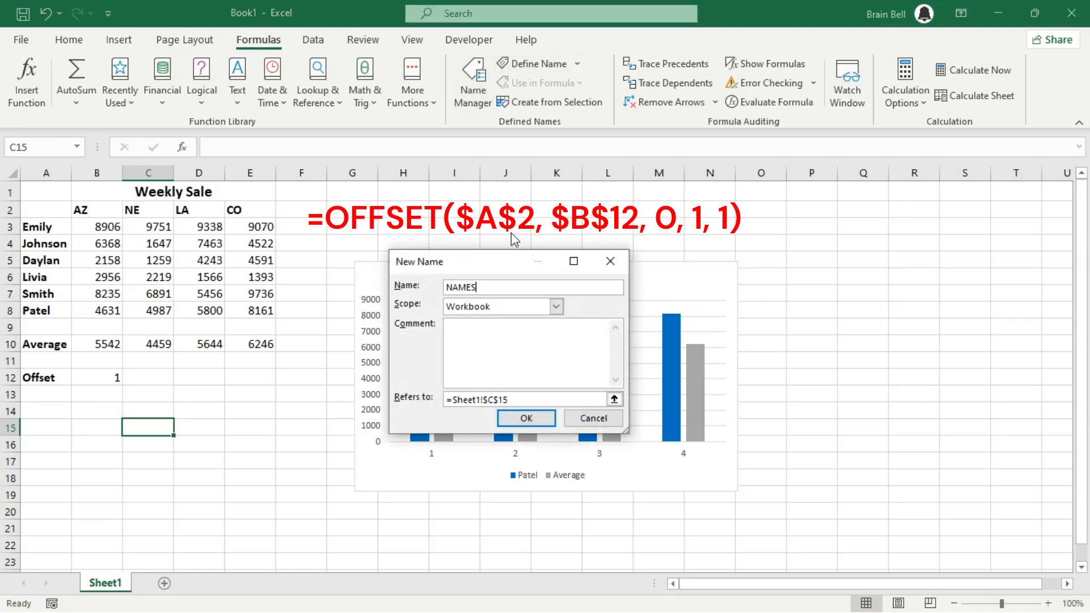
key(Tab)
key(Tab)
key(Tab)
key(ctrl+v)
key(Return)
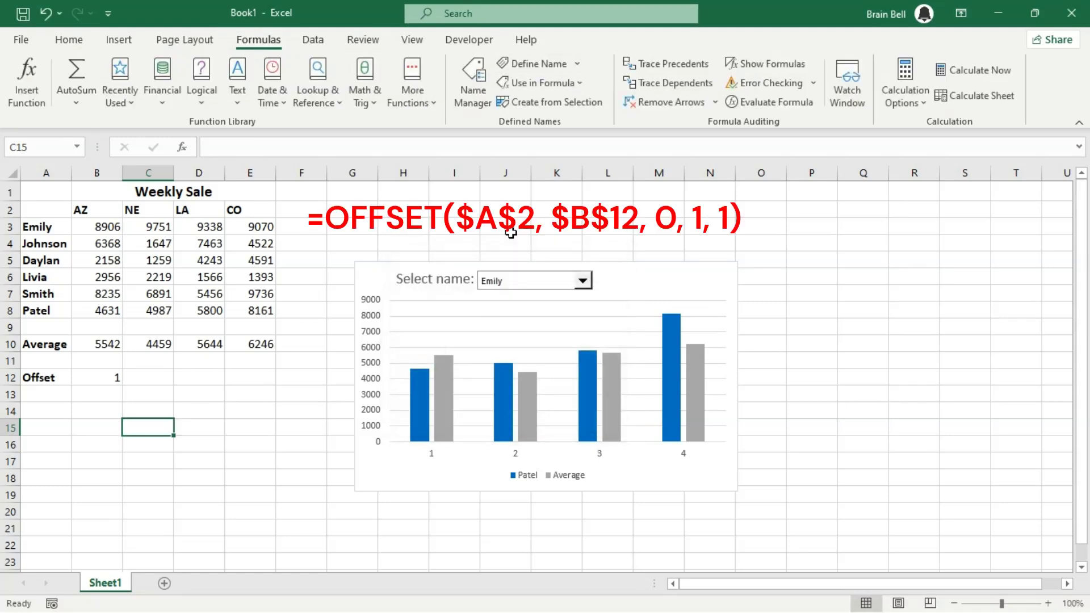
- Define the name DATA as =OFFSET($A$2,$B$12,1,1,4)
click(539, 63)
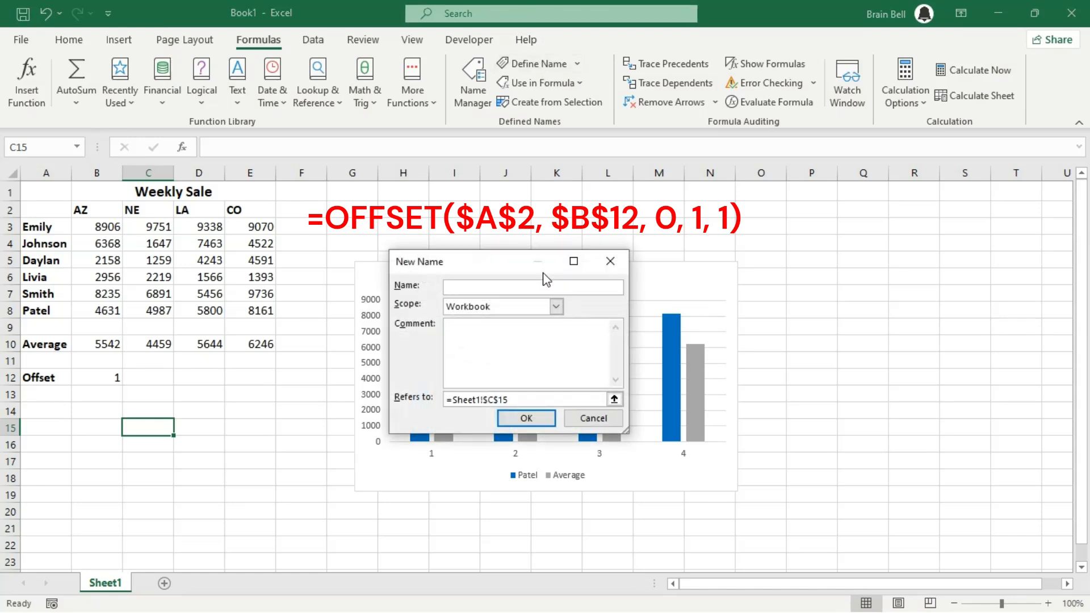
text(DATA)
key(Tab)
key(Tab)
key(Tab)
key(ctrl+v)
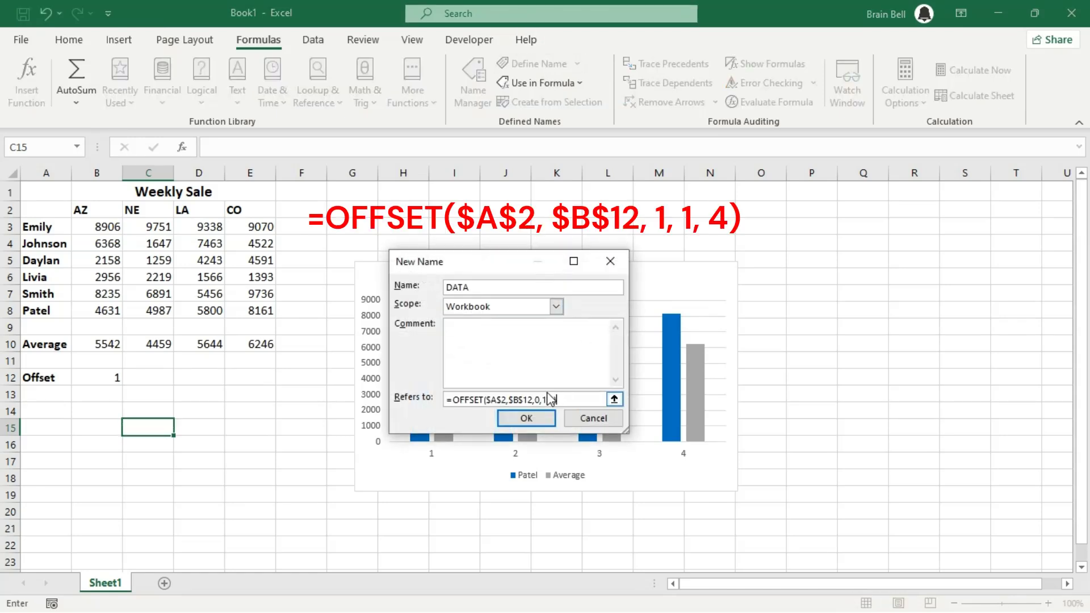
key(BackSpace)
key(BackSpace)
key(BackSpace)
text(4)
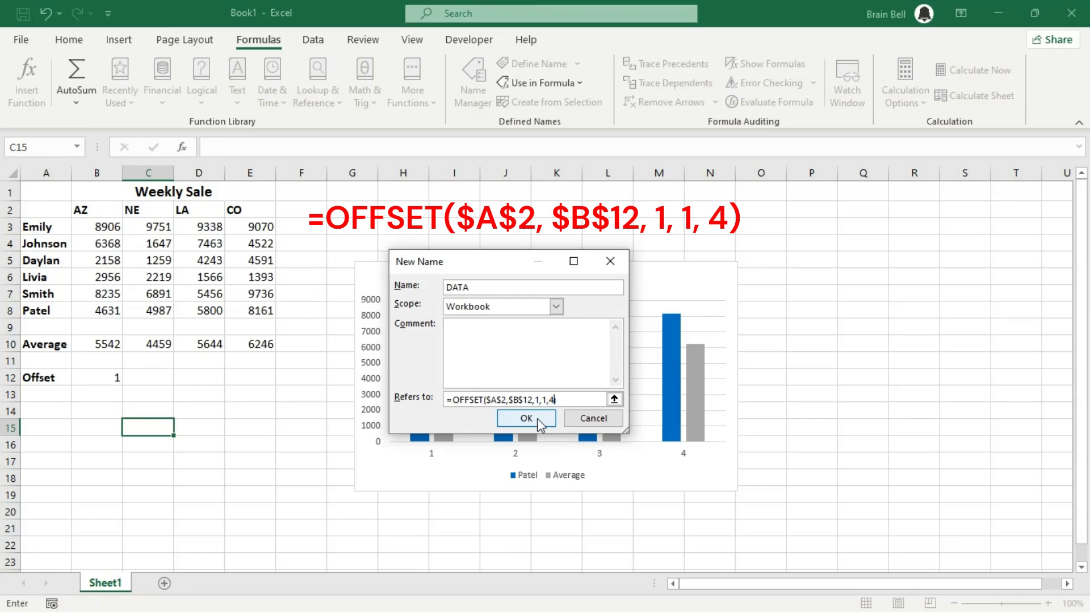
click(537, 418)
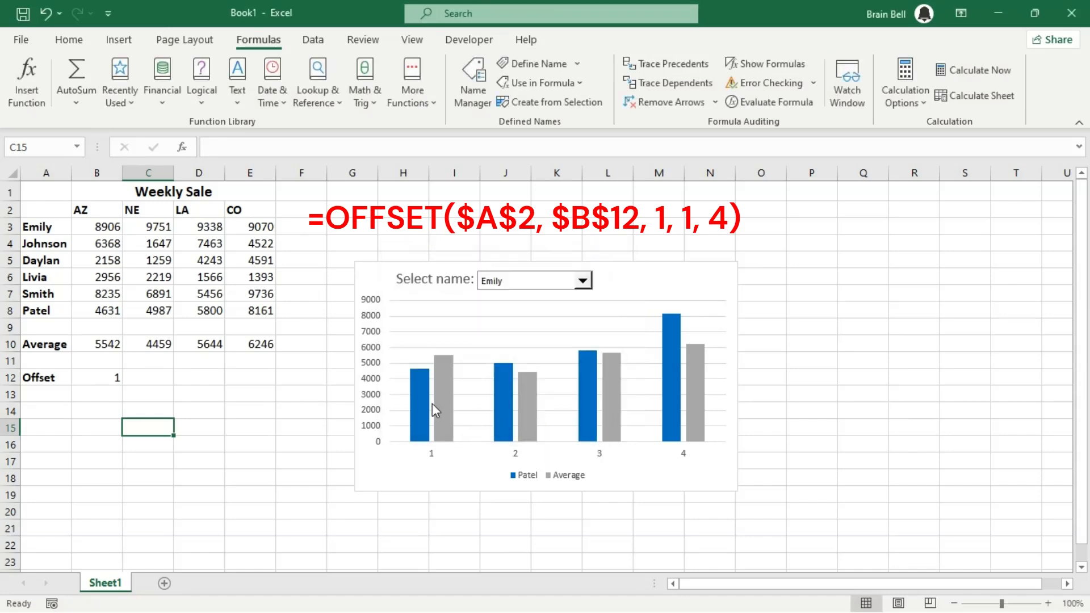
- Edit the Patel series to use NAMES as its name and DATA as its values
right_click(436, 381)
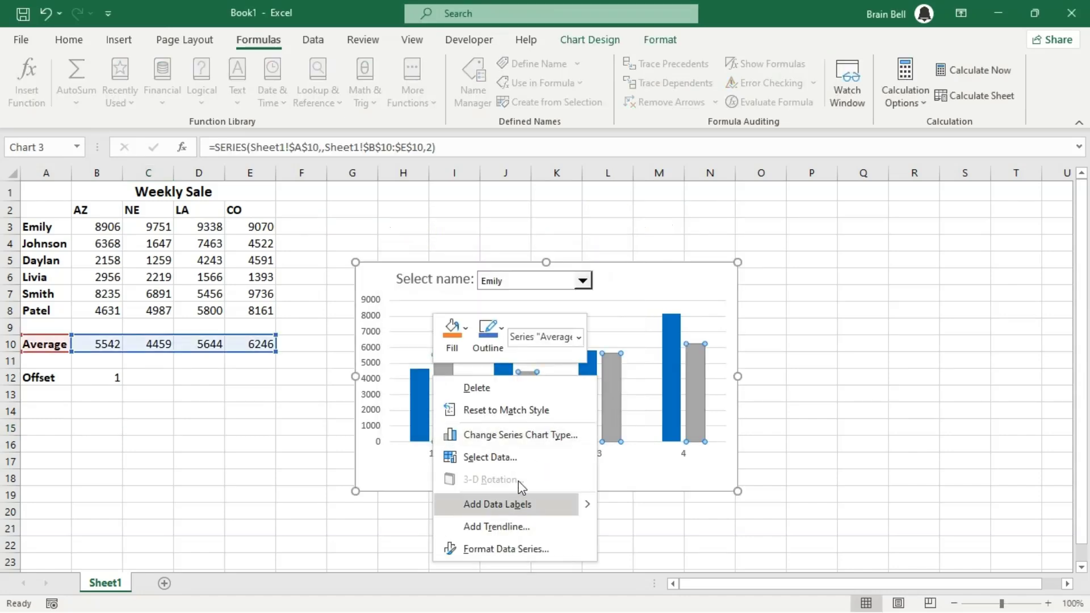
key(Escape)
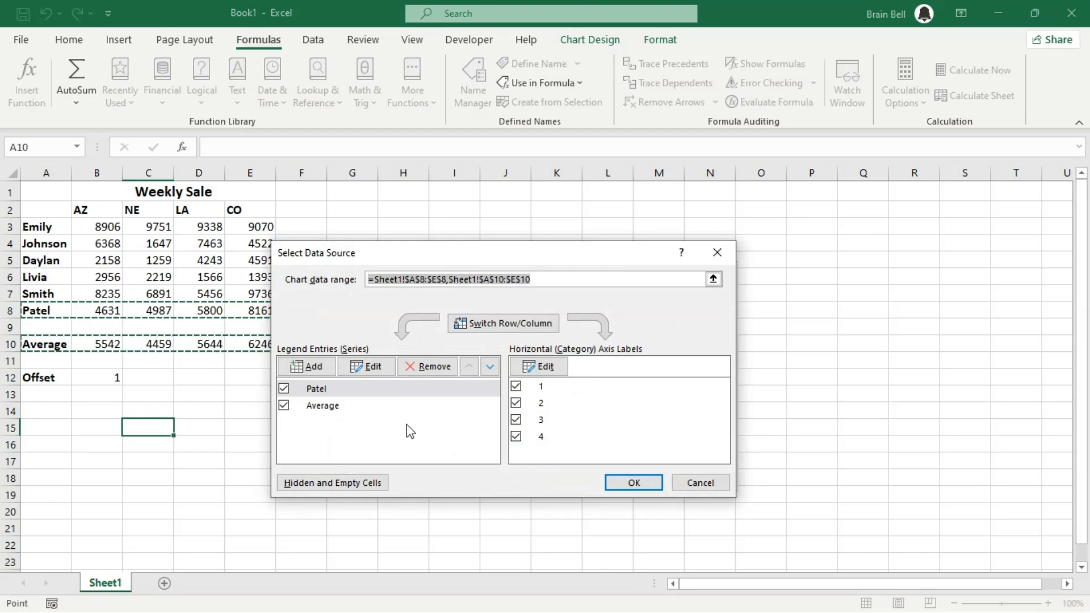
click(375, 366)
click(461, 360)
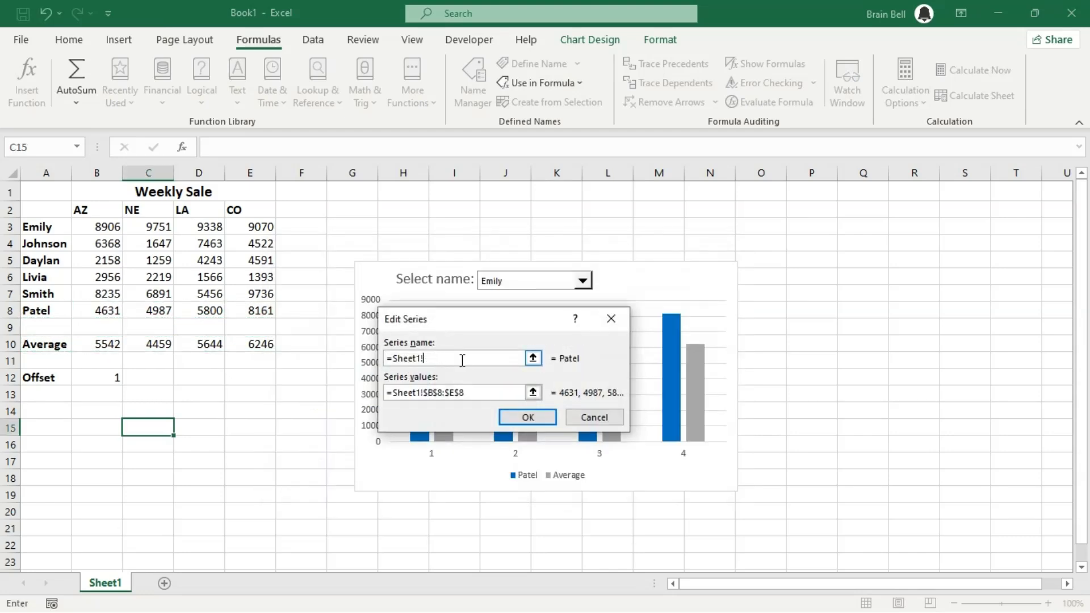
text(NAMES)
click(473, 393)
key(BackSpace)
key(BackSpace)
key(BackSpace)
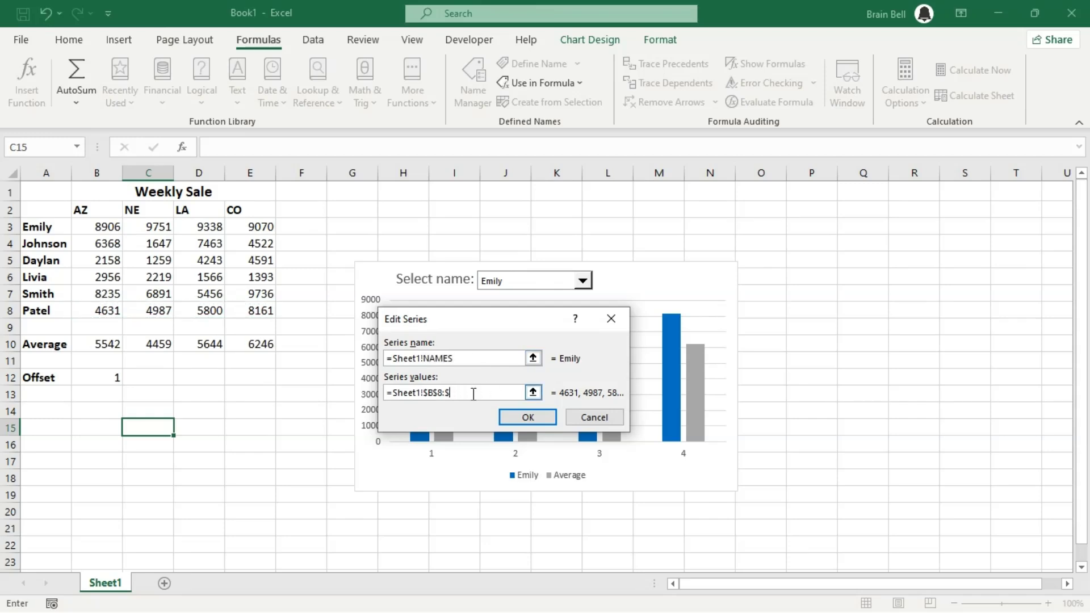
text(DATA)
click(517, 418)
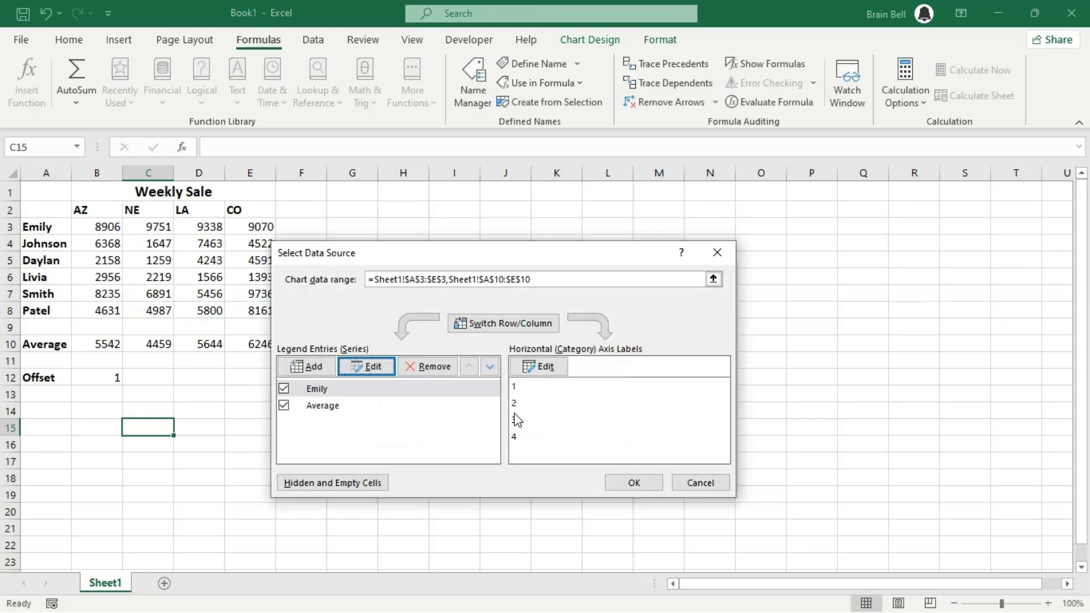
- Set the horizontal axis labels to the headers in B2:E2 (AZ, NE, LA, CO)
click(544, 367)
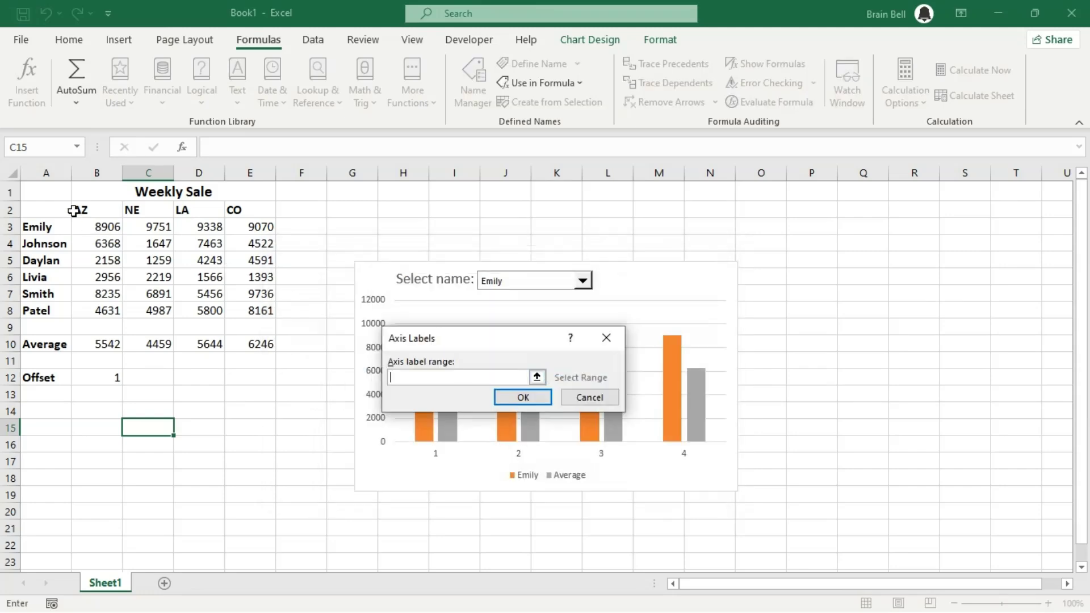
drag(74, 212, 229, 211)
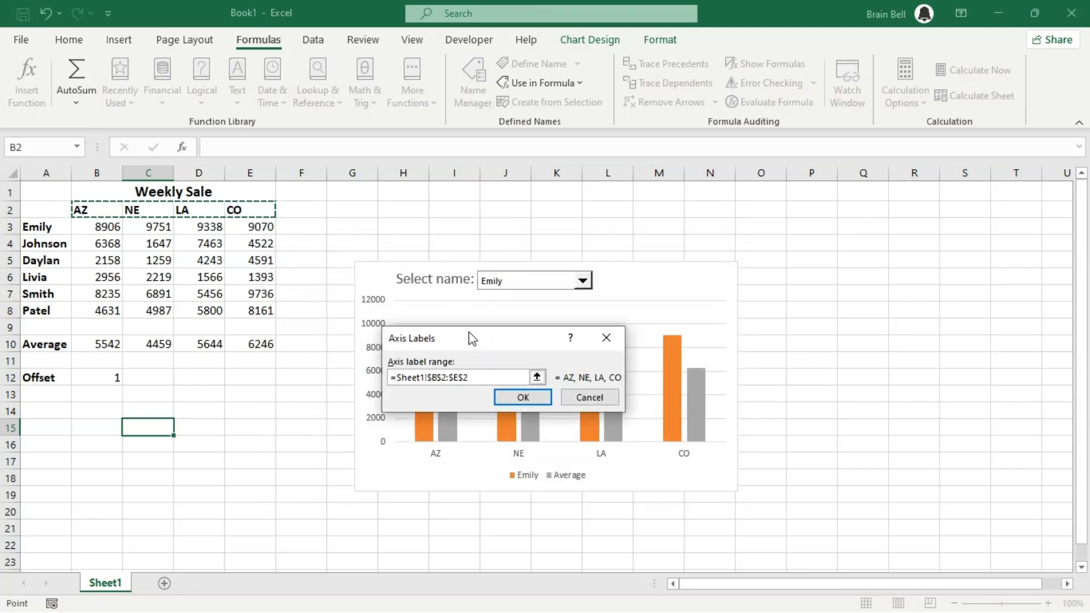
click(505, 398)
click(626, 480)
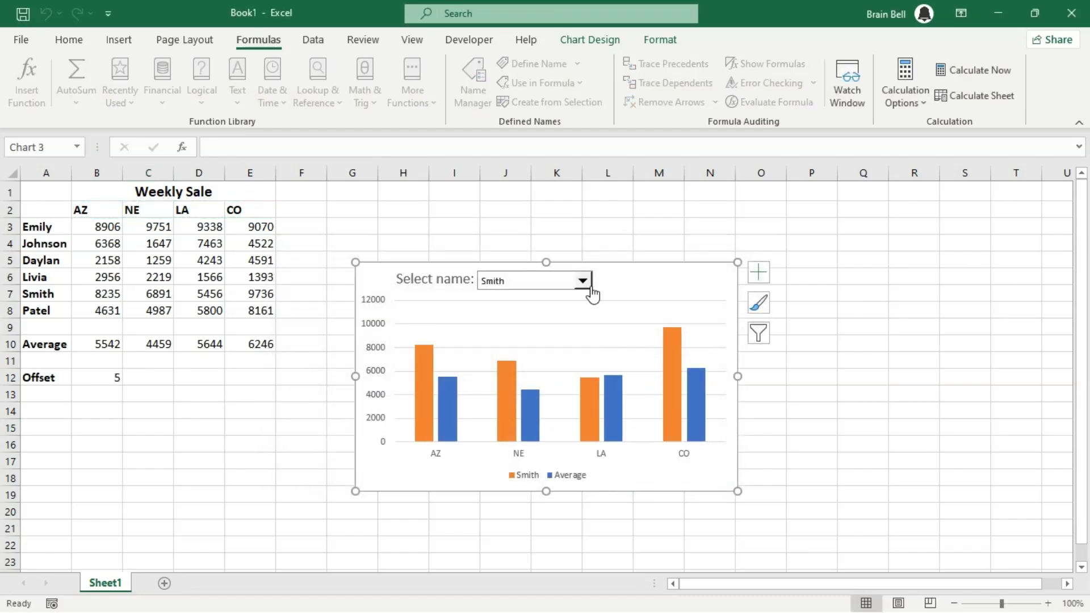
click(583, 281)
click(566, 295)
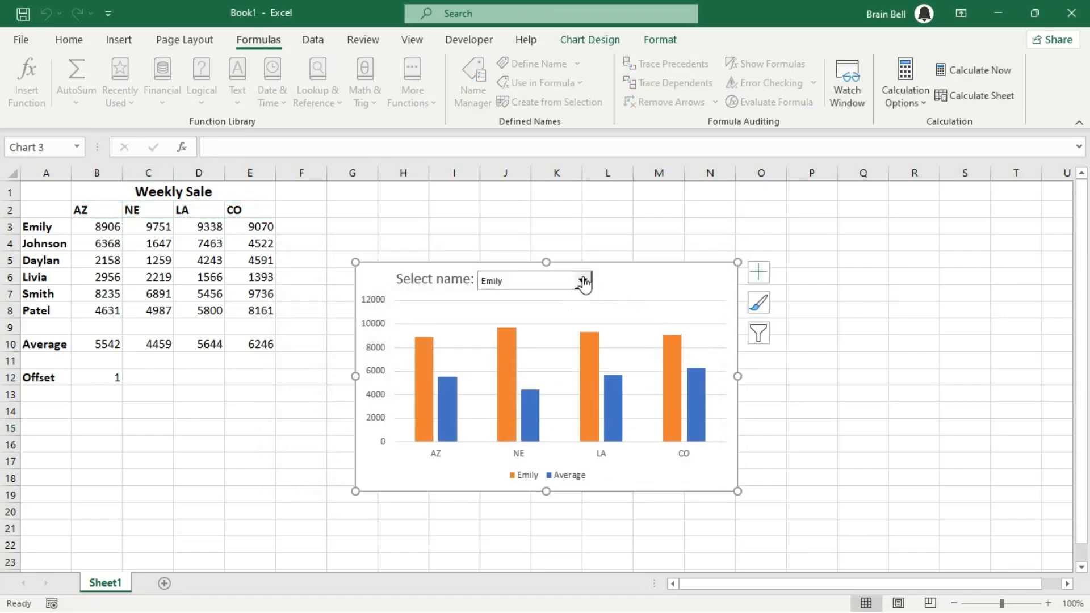
click(582, 280)
click(571, 307)
click(582, 280)
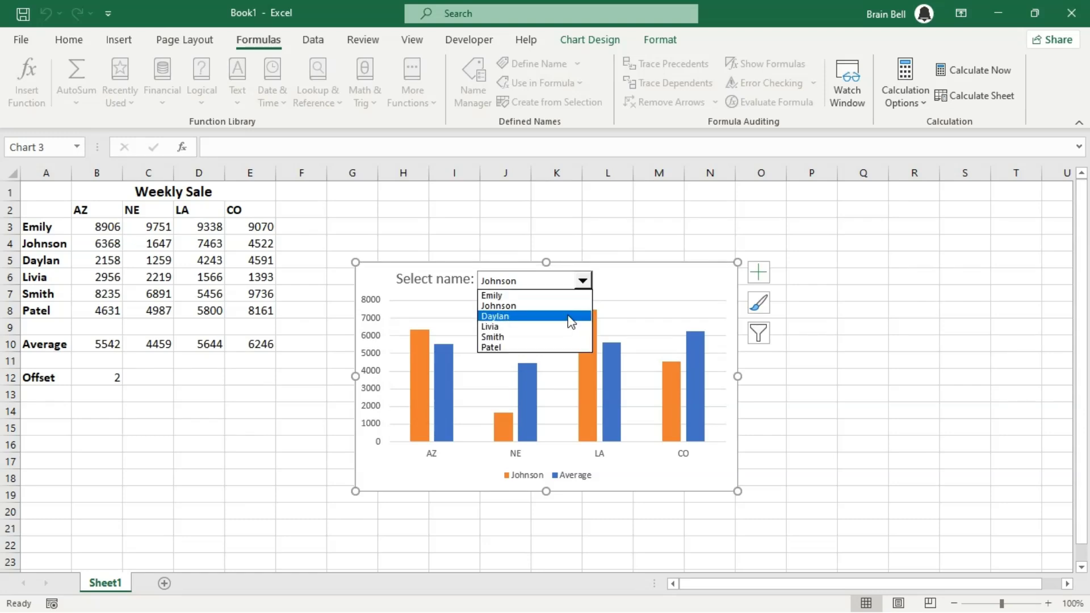
click(569, 316)
click(582, 281)
click(569, 327)
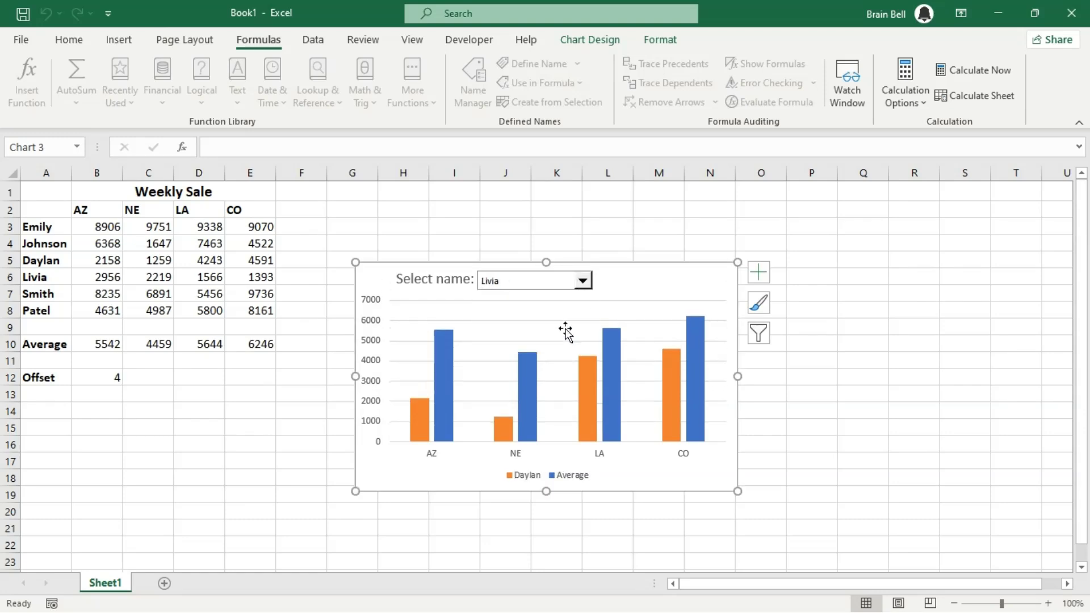
click(583, 283)
click(573, 338)
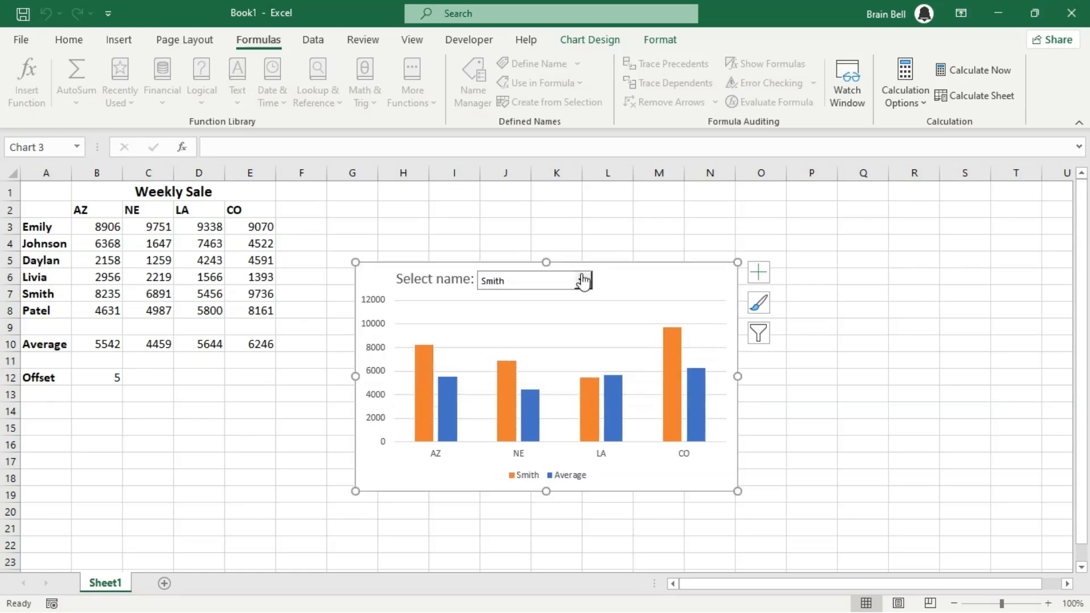